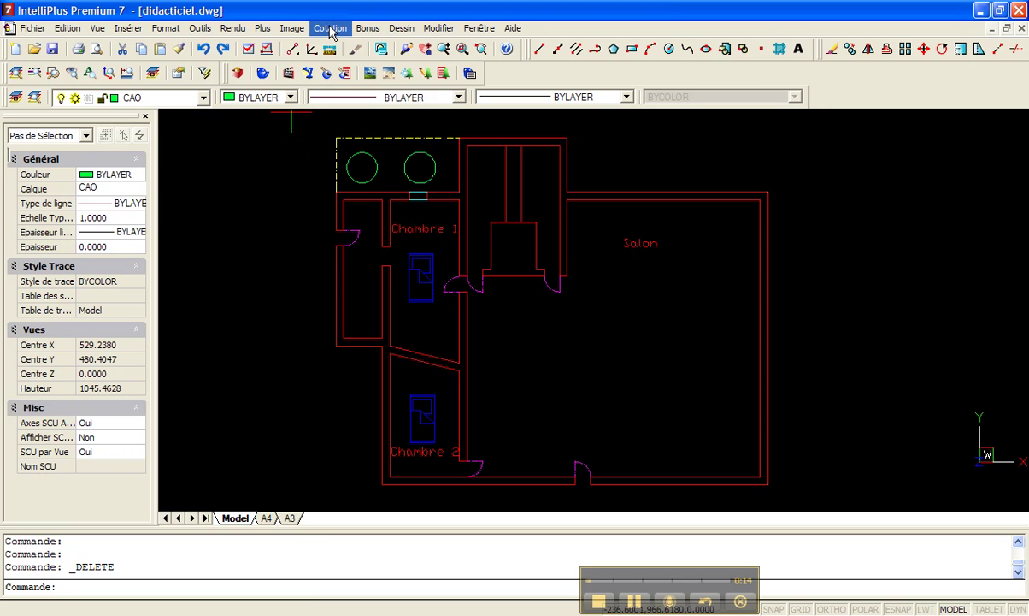
Display the Cotation toolbar in the workspace.
left_click(335, 29)
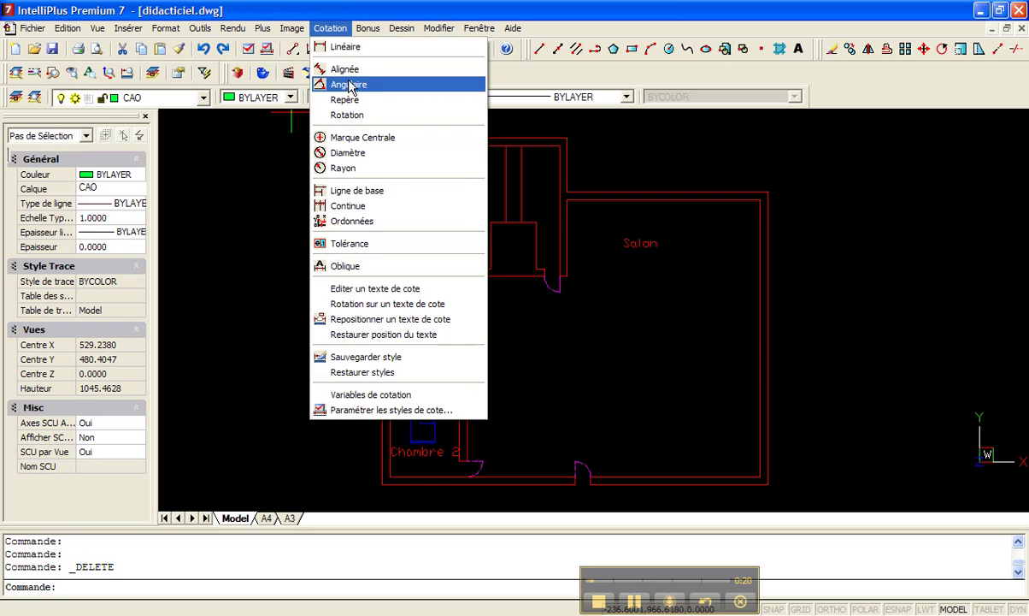
left_click(340, 10)
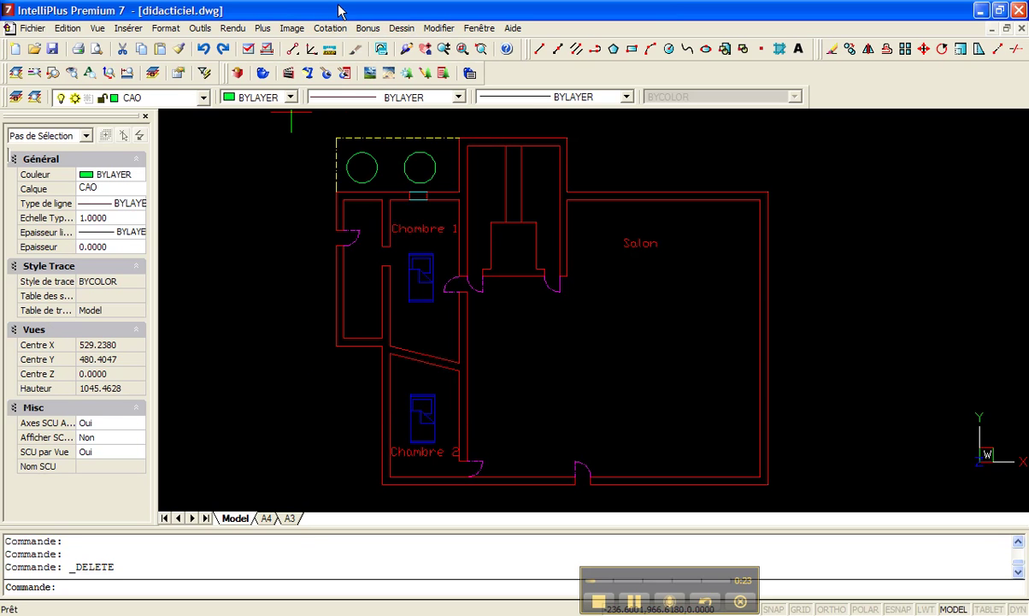
right_click(483, 64)
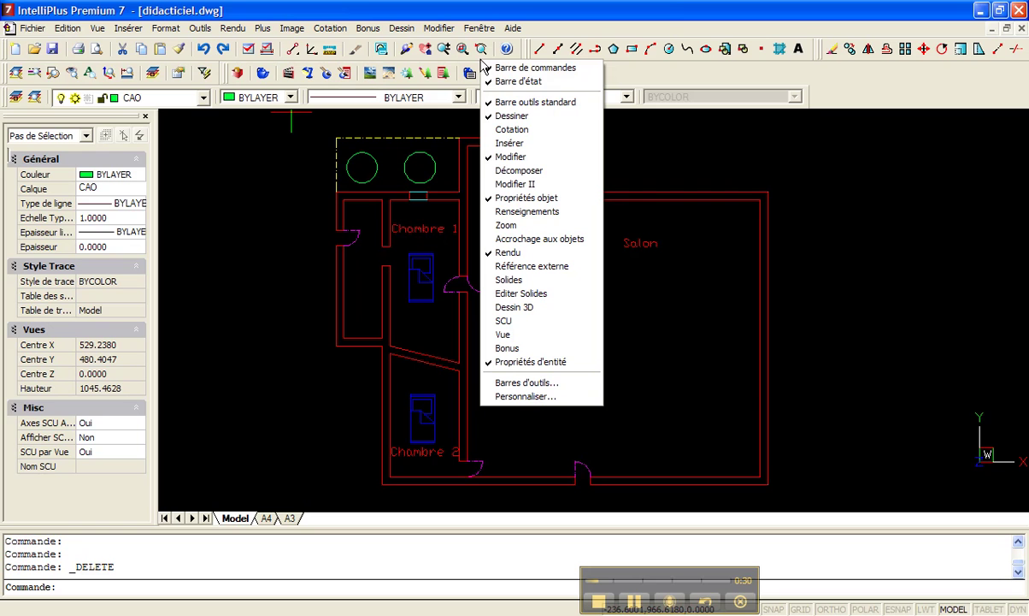
left_click(548, 130)
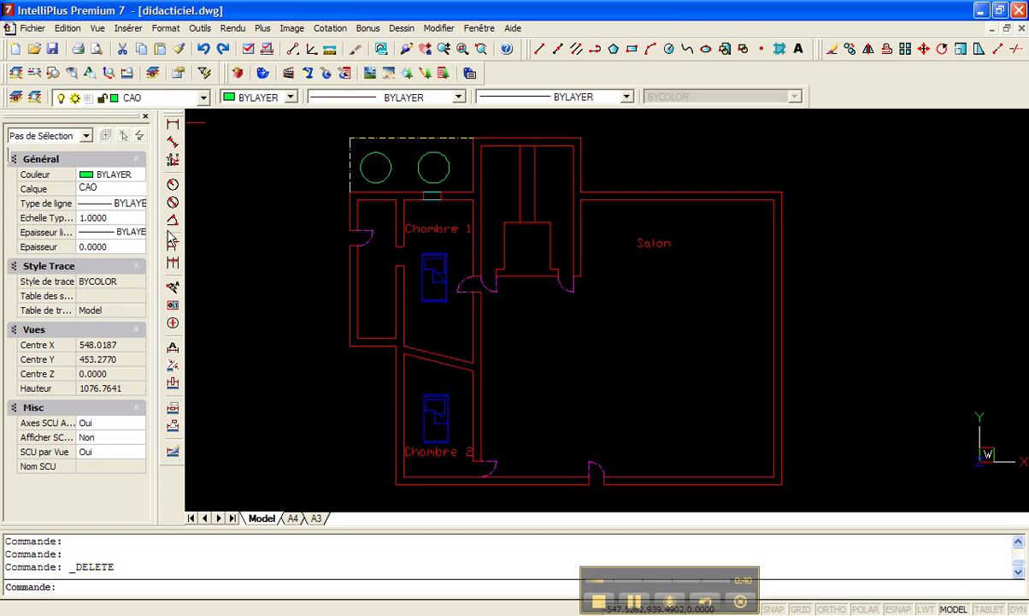
Review the arrow settings of the DEMO dimension style and close them without making changes.
left_click(339, 32)
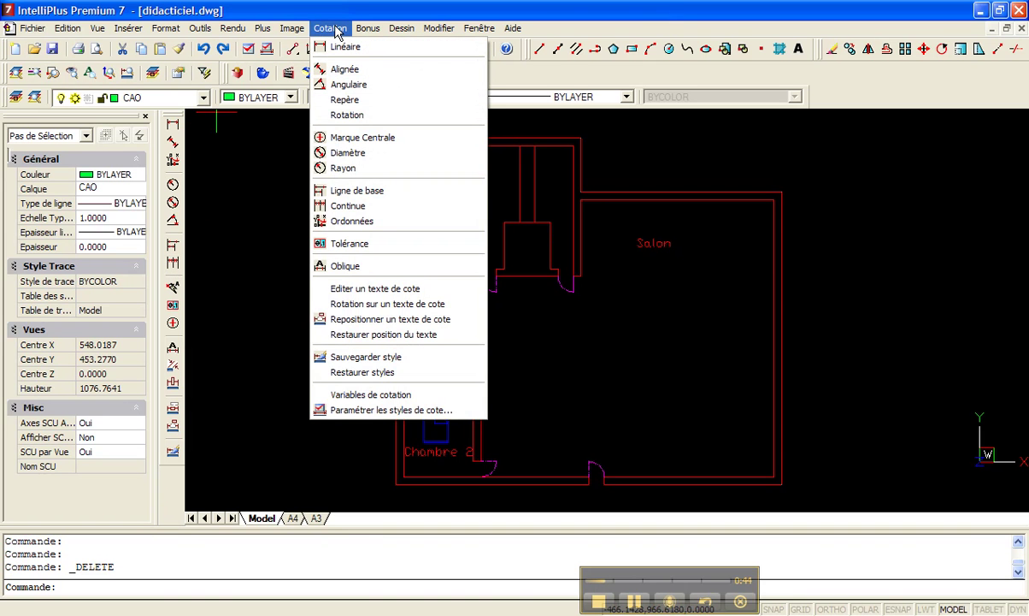
left_click(377, 410)
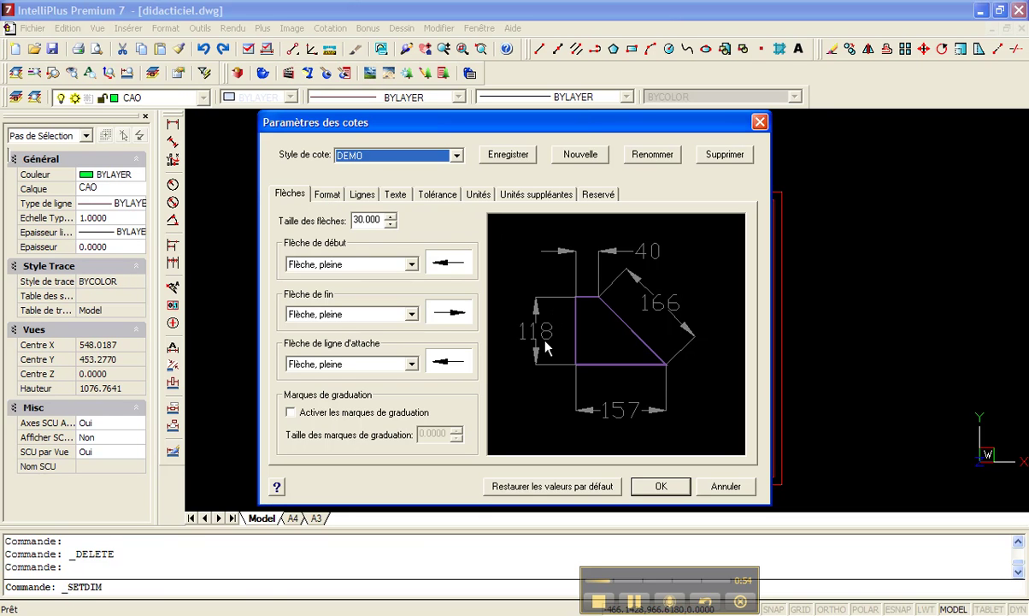
key("Escape")
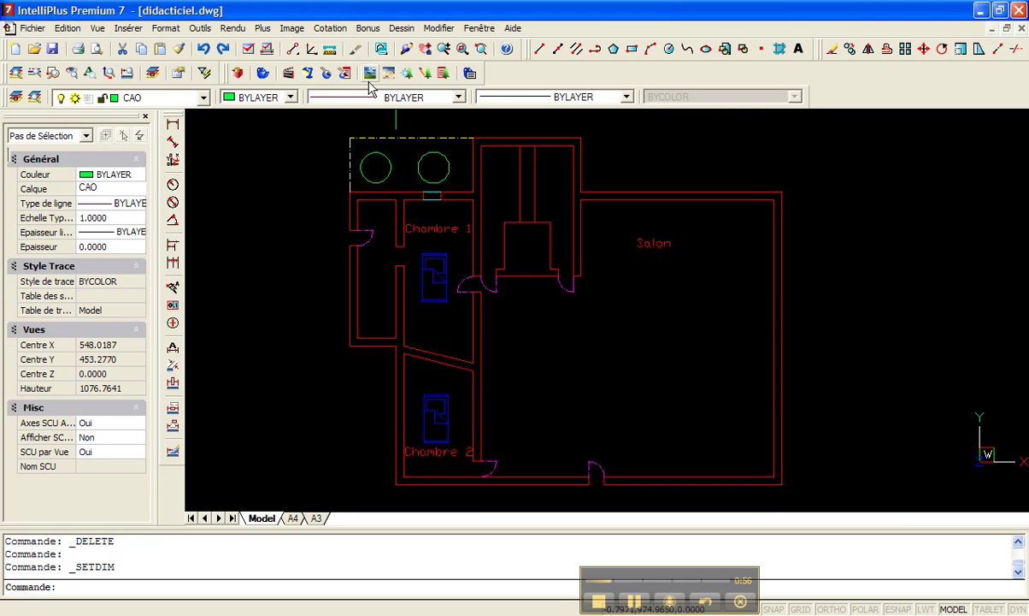
Turn on entity snapping with the existing snap modes and place a horizontal linear dimension above the terrace's dashed upper edge.
left_click(330, 29)
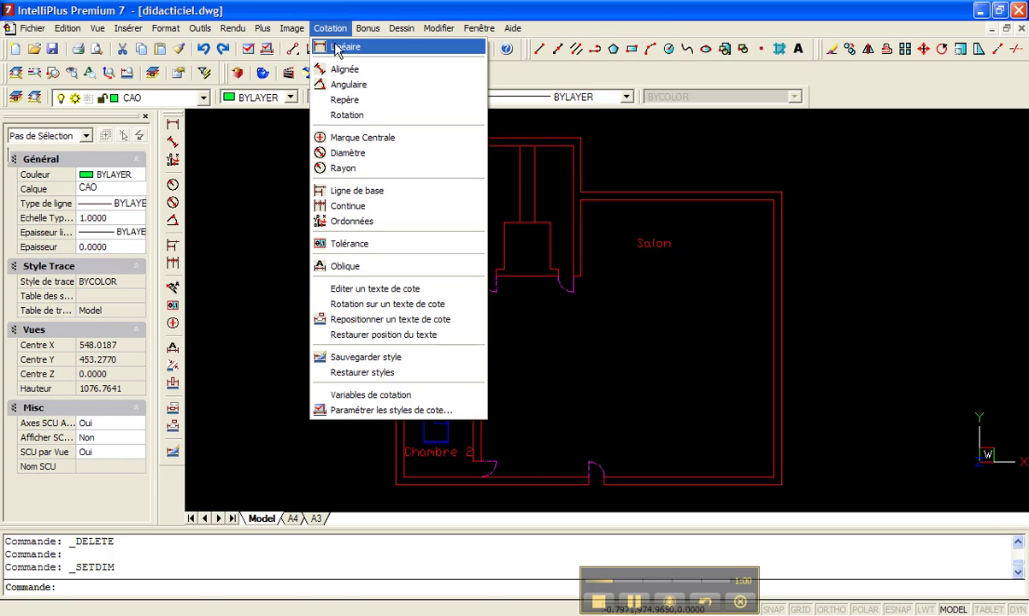
left_click(338, 48)
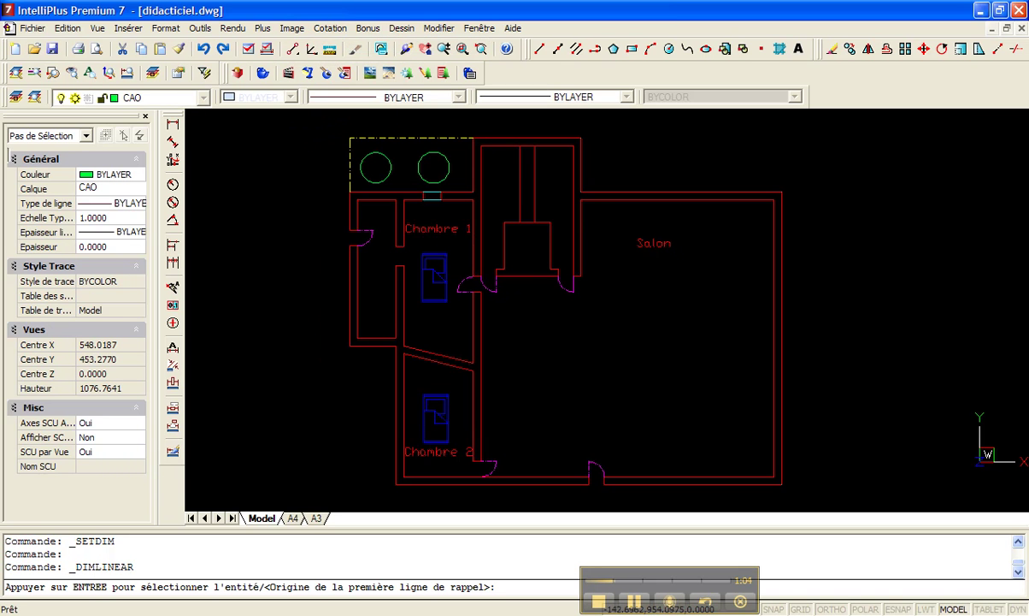
right_click(898, 609)
left_click(880, 570)
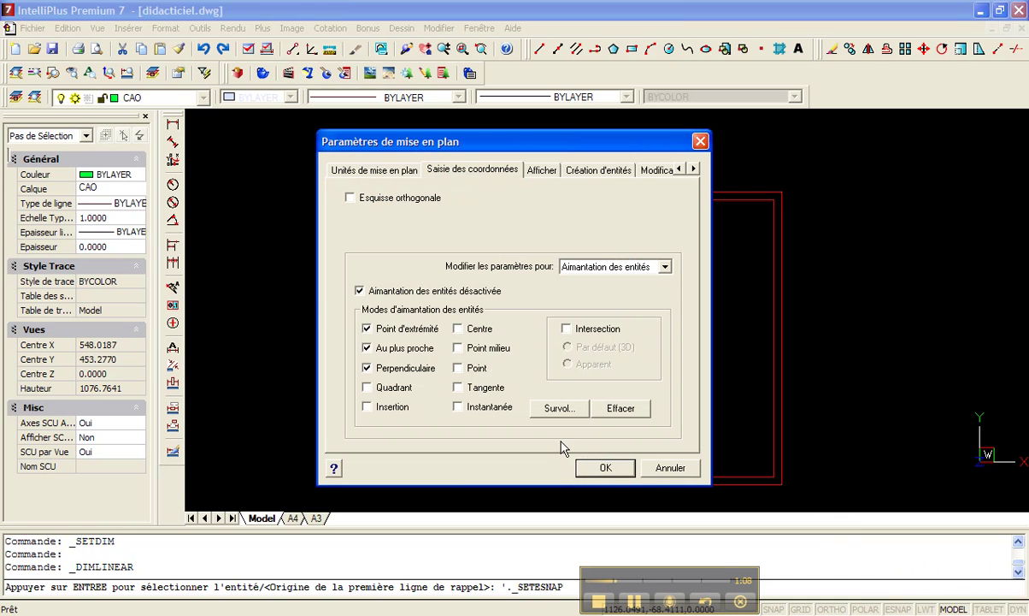
left_click(601, 466)
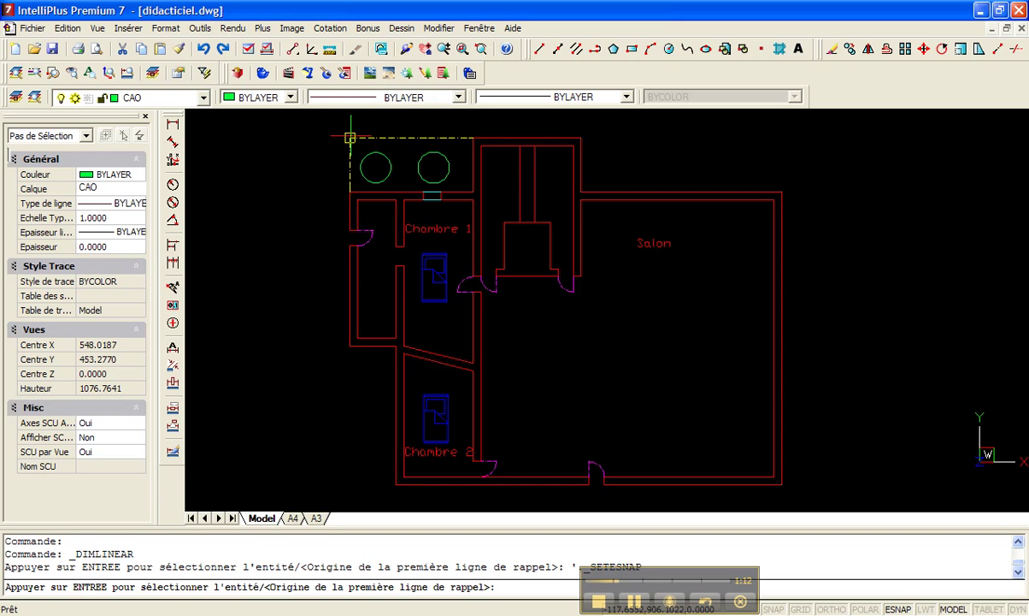
left_click(349, 136)
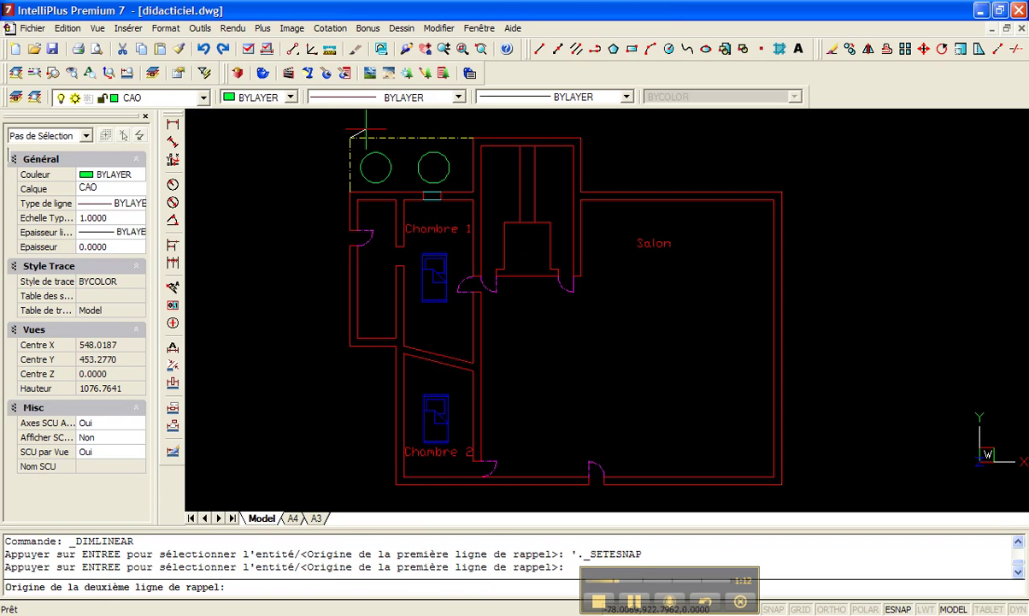
left_click(473, 138)
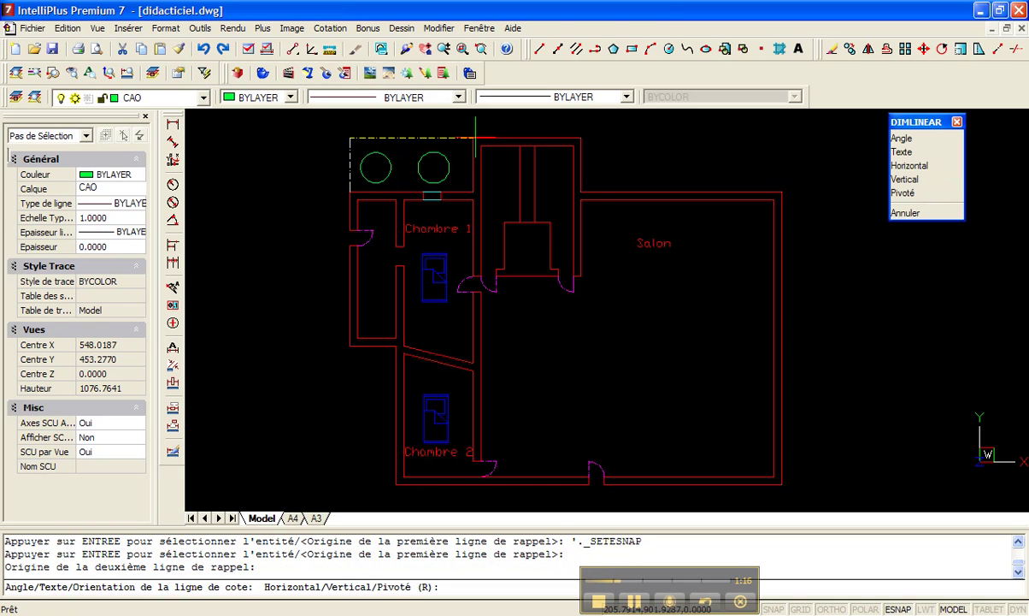
left_click(453, 121)
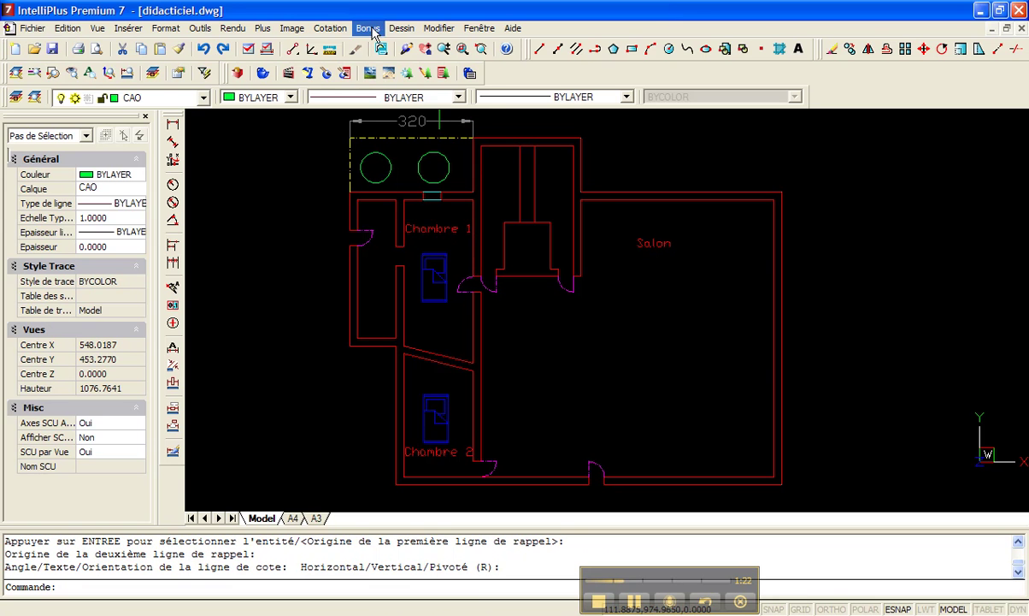
Add an aligned dimension along the Chambre 2 side of the sloped wall, placing it just inside Chambre 2.
left_click(344, 29)
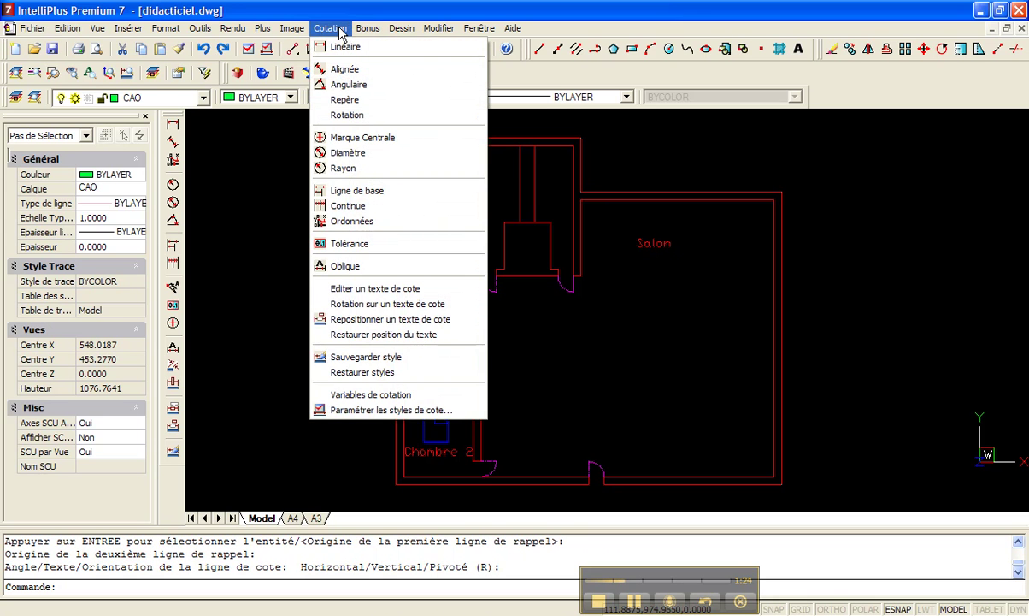
left_click(342, 70)
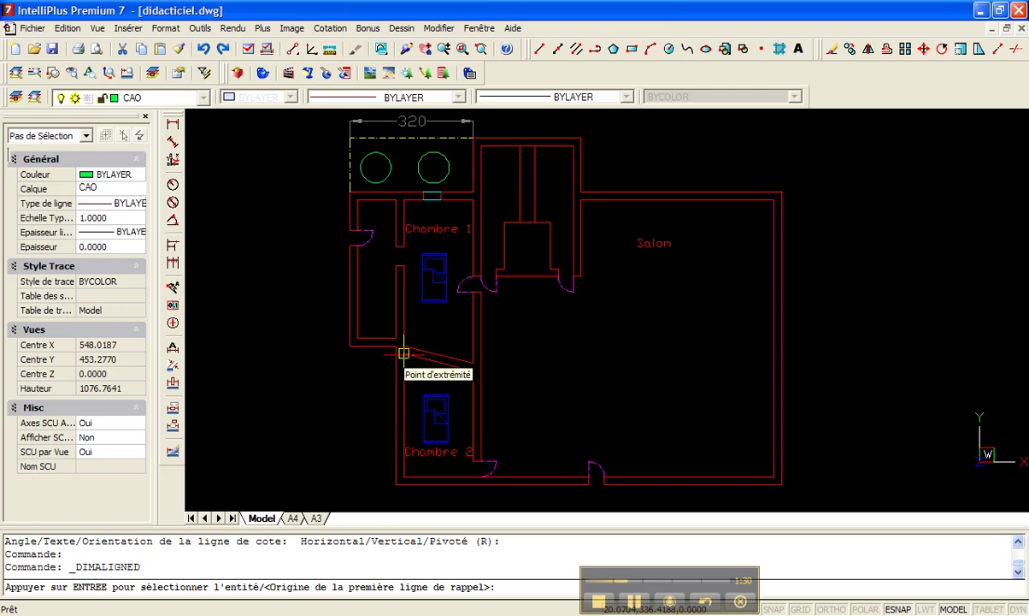
left_click(403, 352)
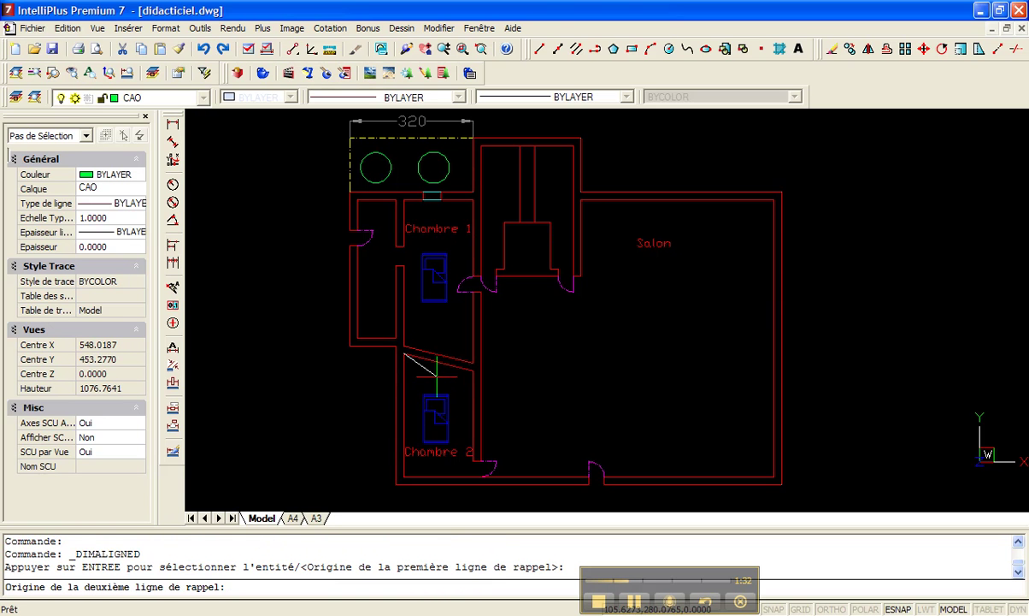
left_click(472, 374)
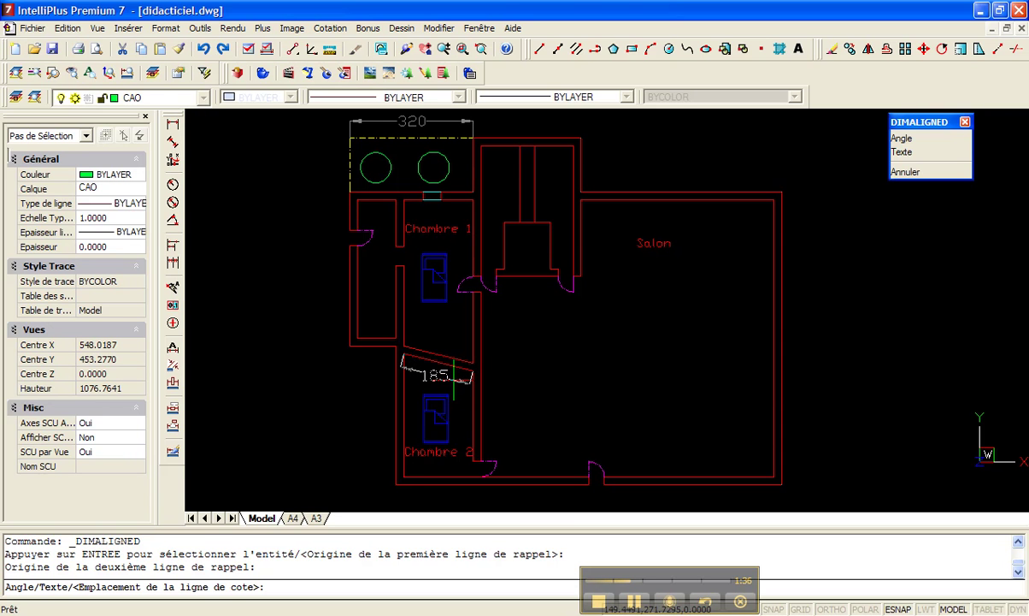
left_click(454, 378)
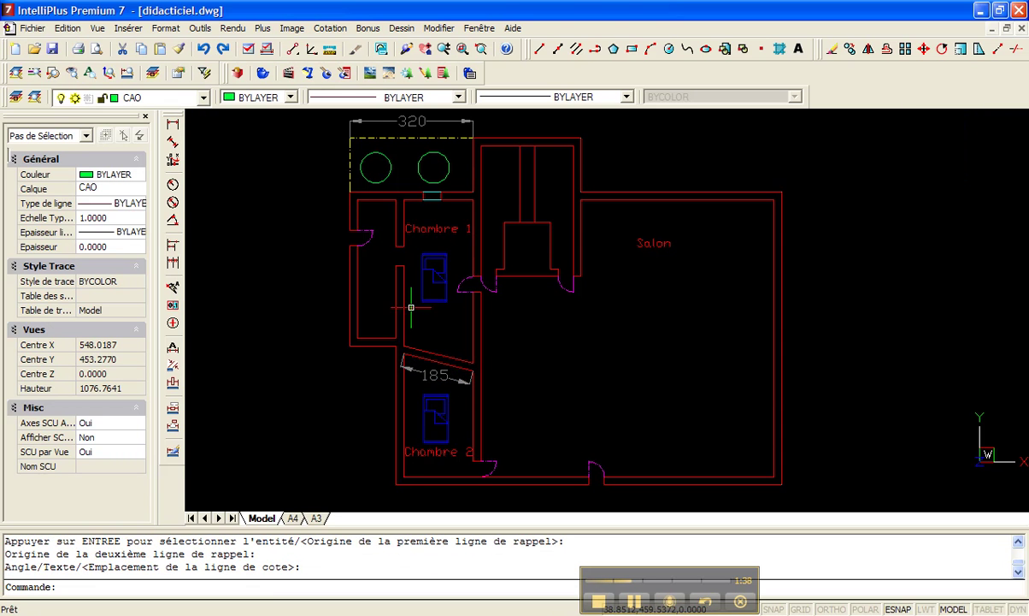
Add an angular dimension between Chambre 1's right wall and the sloped wall, with its arc inside Chambre 1.
left_click(330, 29)
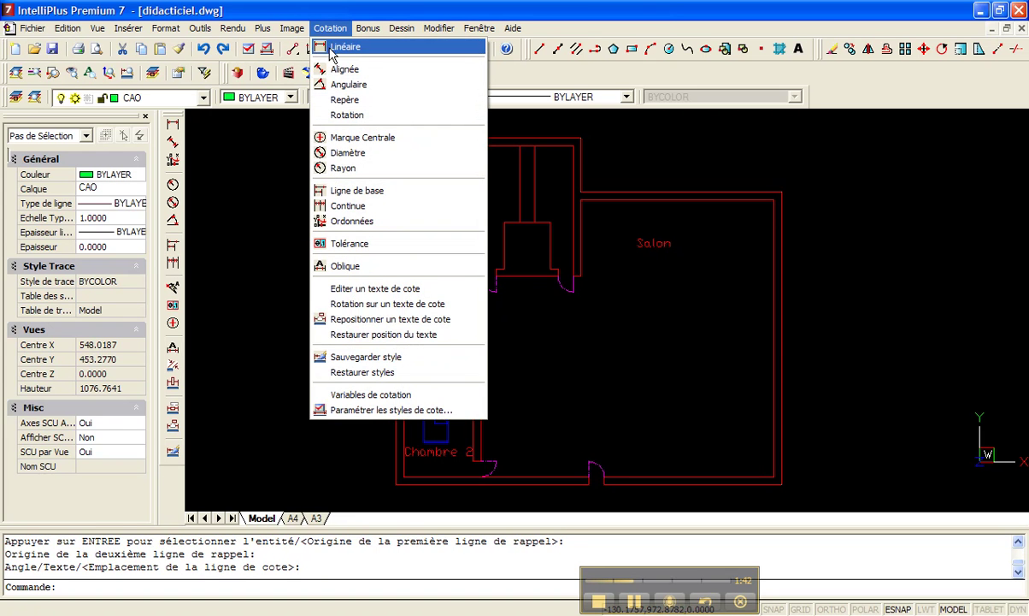
left_click(344, 86)
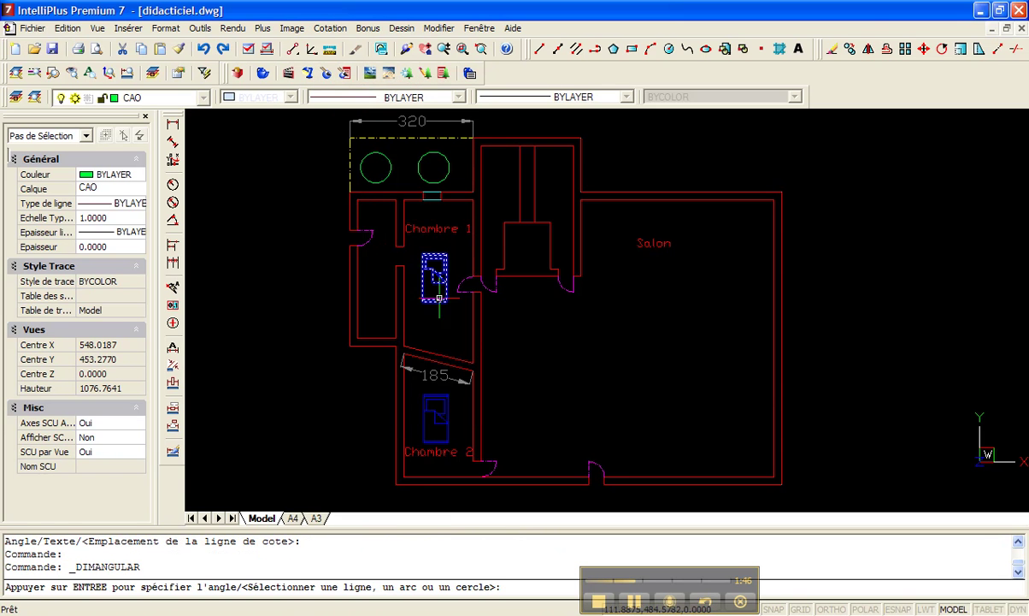
left_click(473, 343)
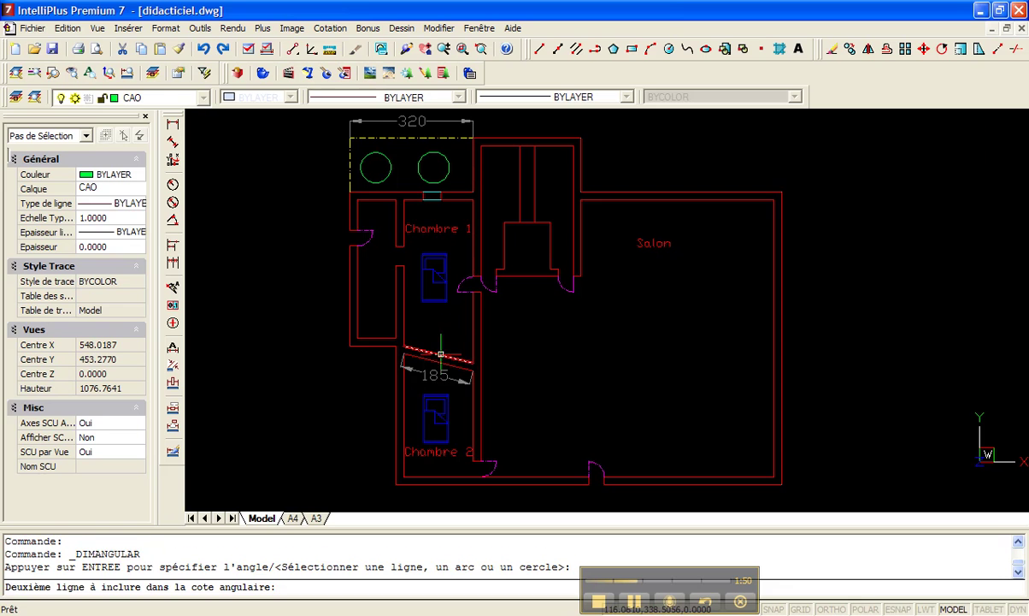
left_click(436, 358)
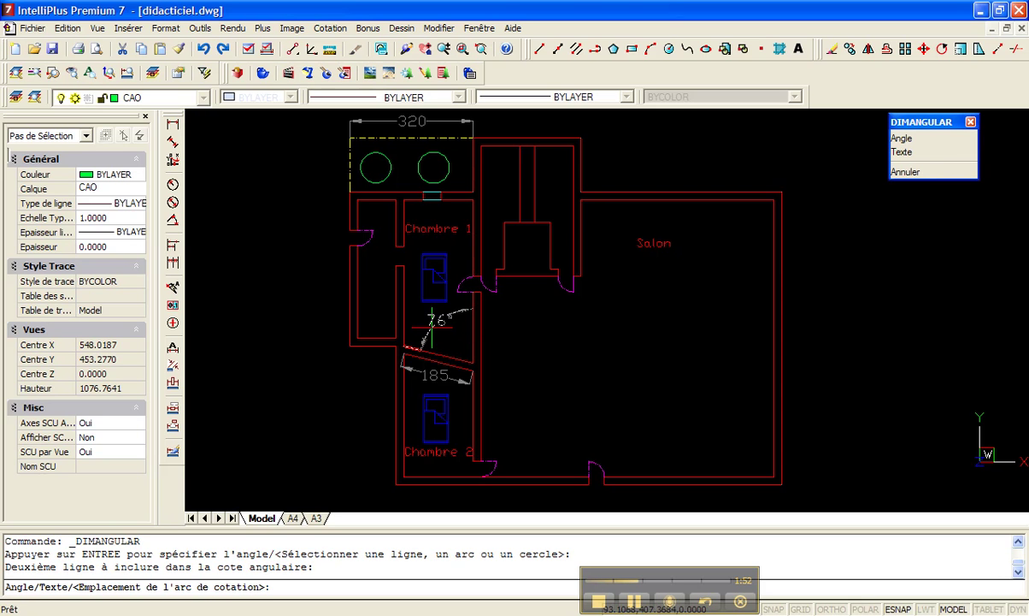
left_click(431, 325)
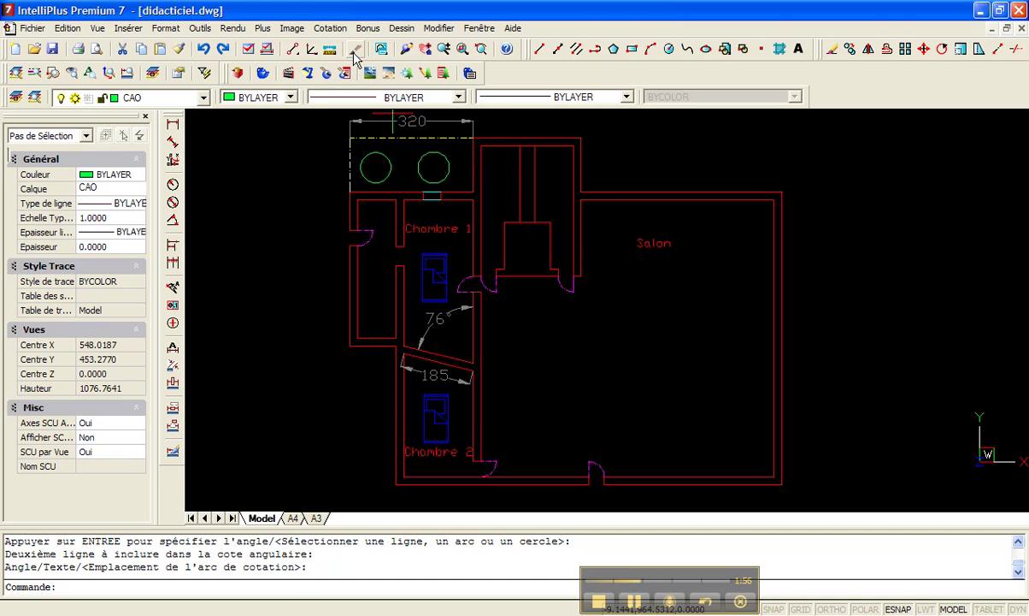
Add a leader pointing to the terrace's left dashed edge with the annotation text TERRASSE.
left_click(335, 29)
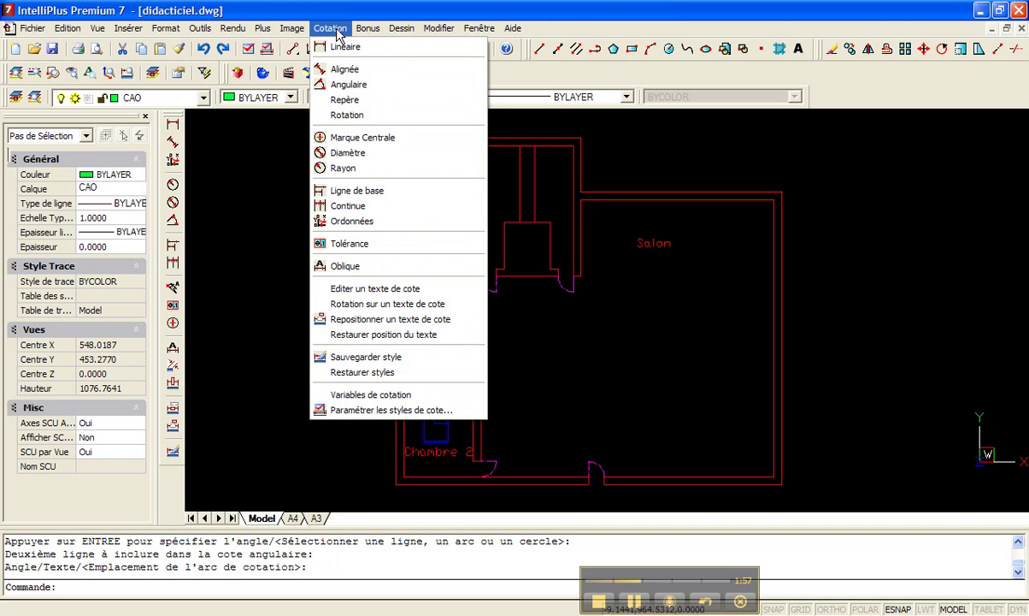
left_click(341, 100)
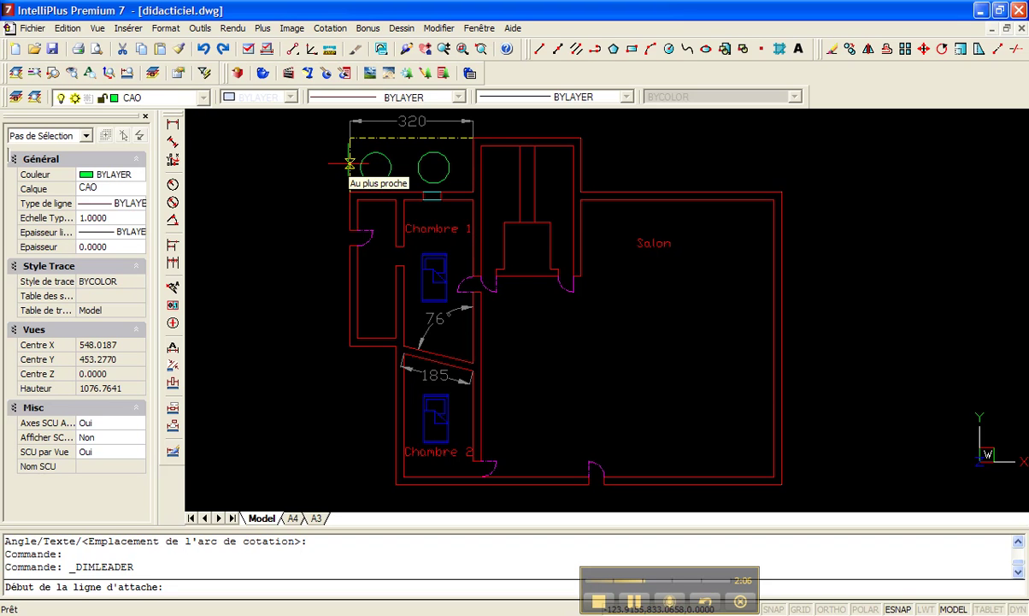
left_click(349, 162)
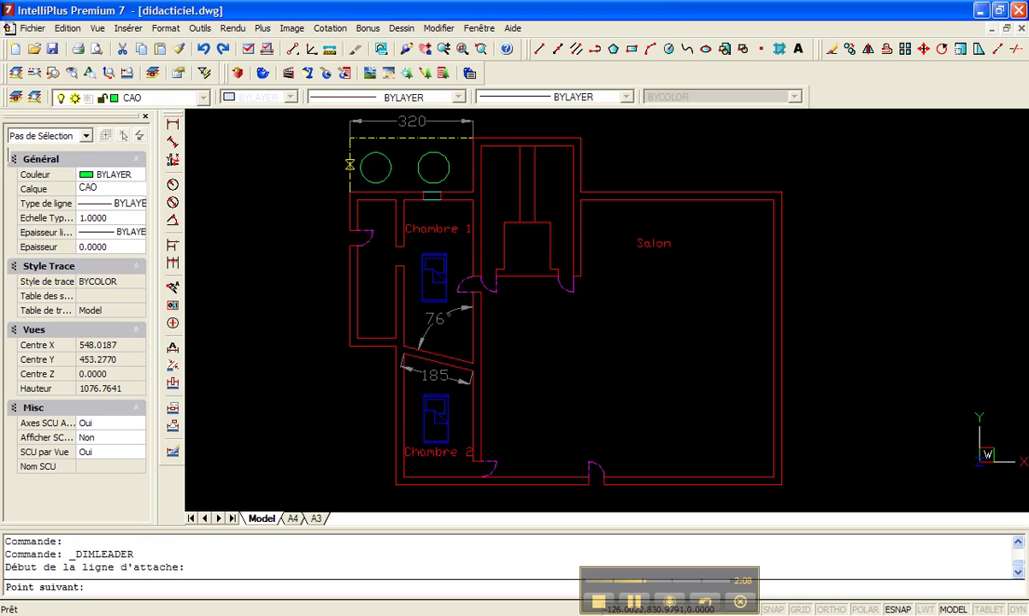
left_click(313, 159)
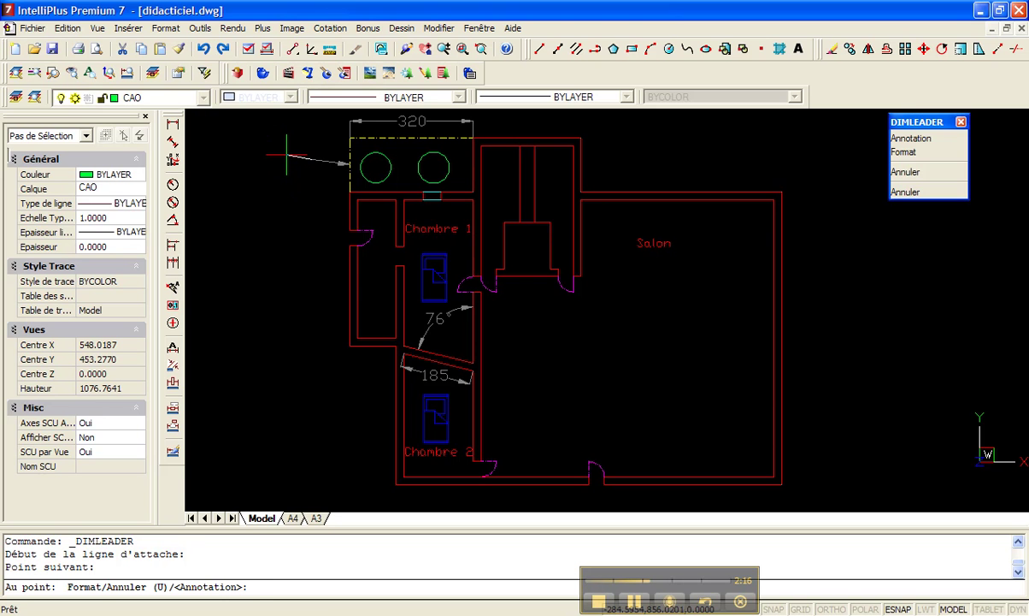
key("Return")
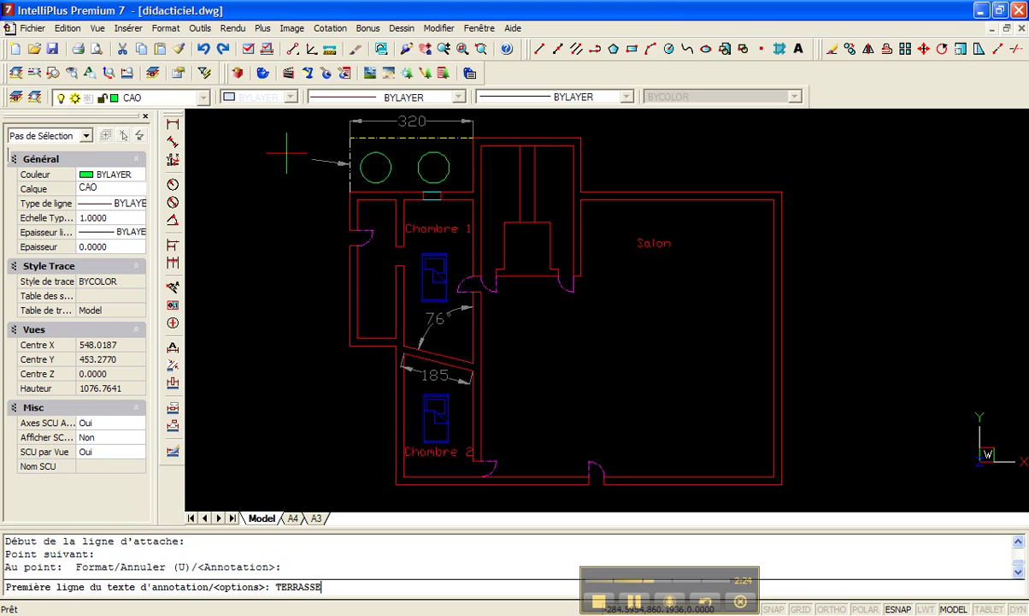
key("Return")
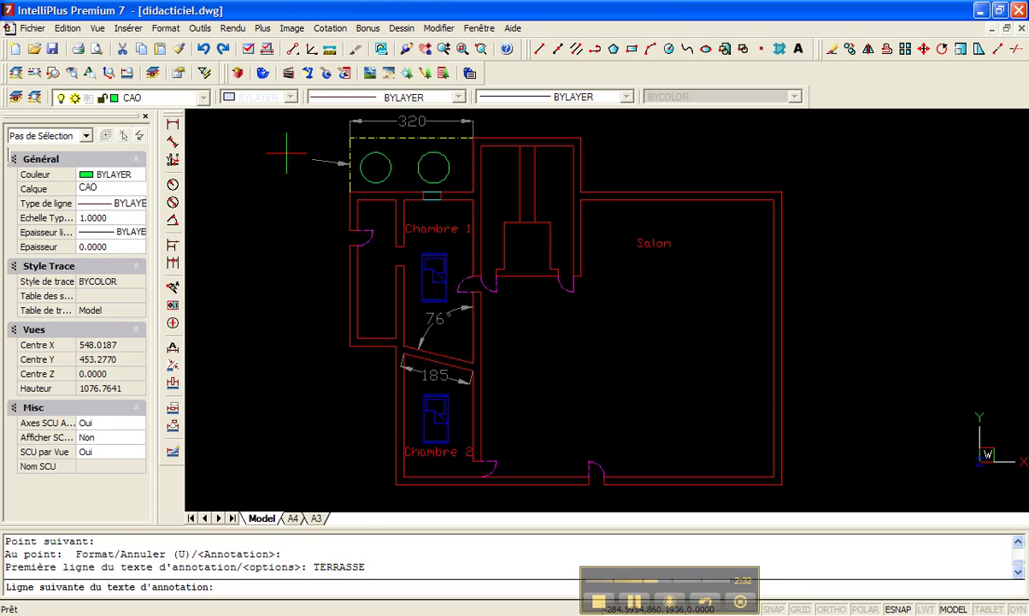
key("Return")
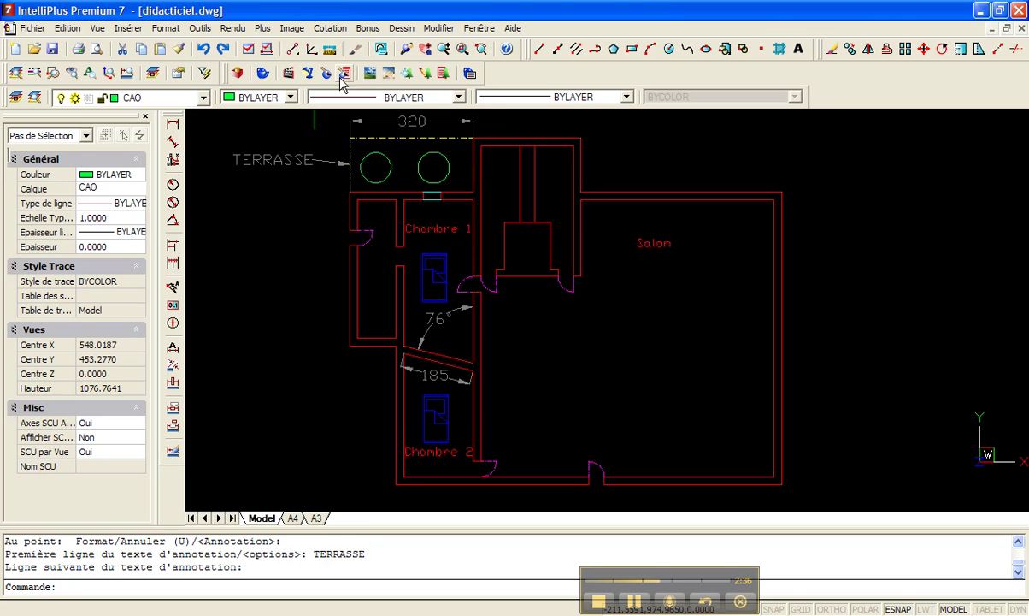
Add a centre mark to the left circle on the terrace and examine it up close.
left_click(330, 29)
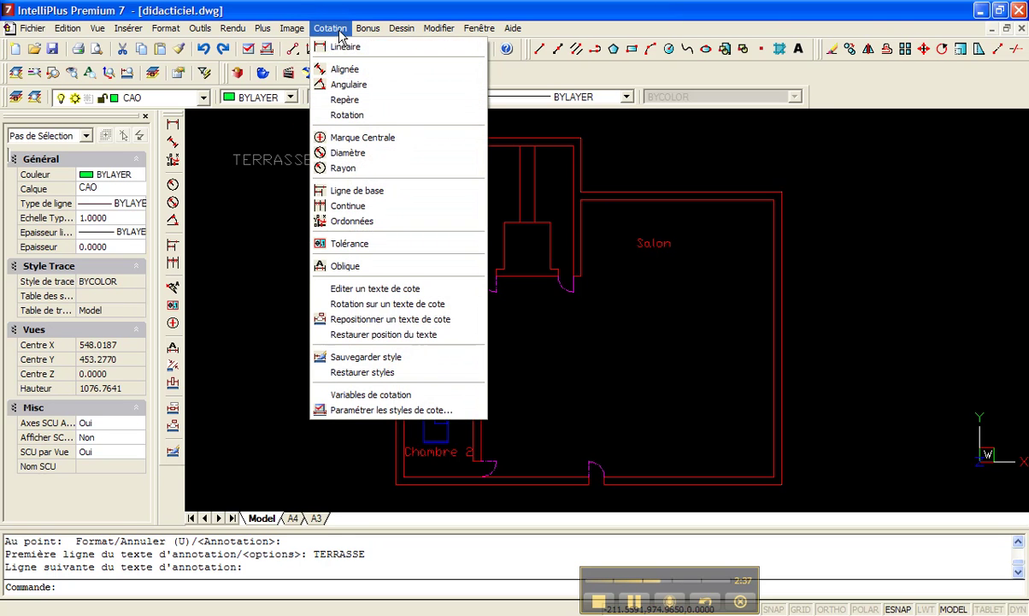
left_click(381, 137)
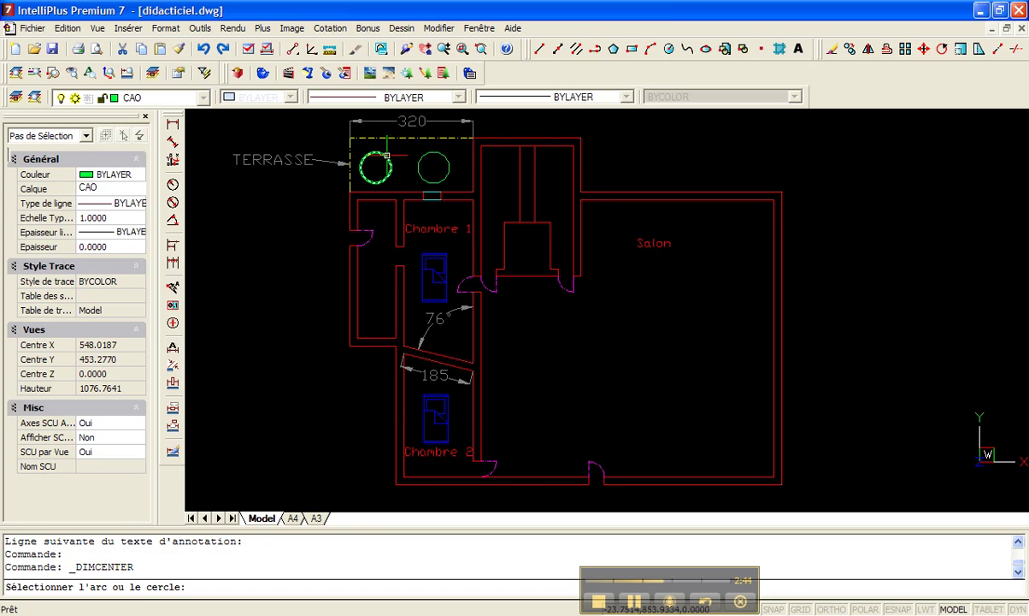
scroll(386, 155, "up", 5)
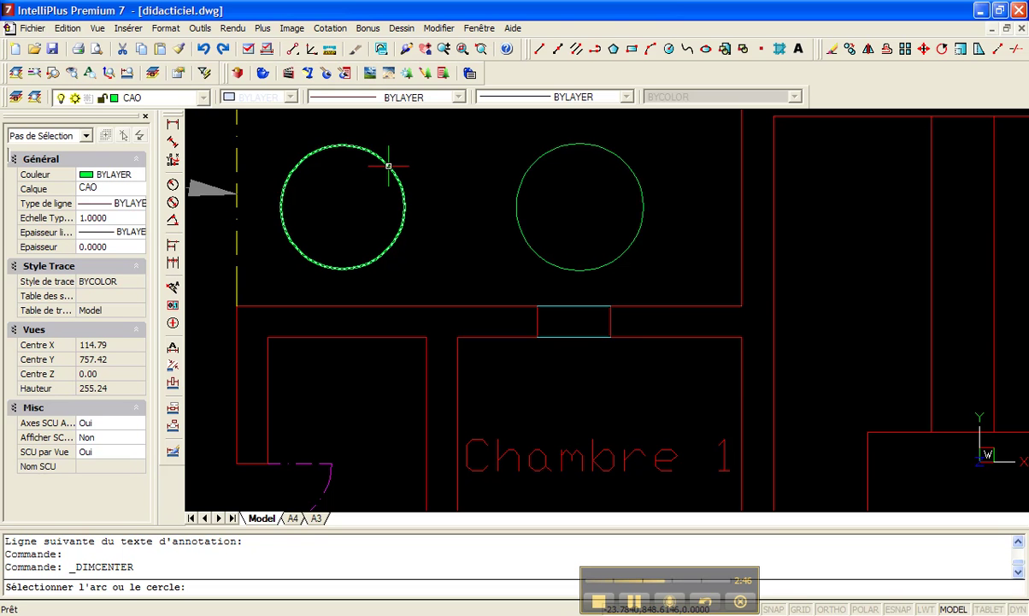
left_click(381, 158)
scroll(342, 207, "up", 6)
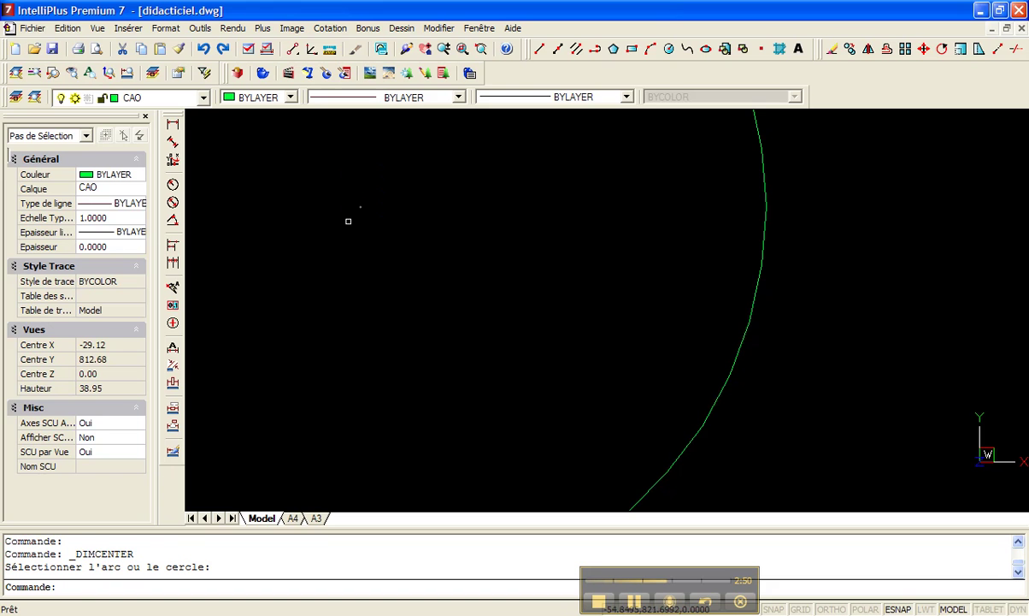
Add a diameter dimension to the terrace's left circle, placing its text outside the plan below the TERRASSE note.
scroll(365, 198, "down", 8)
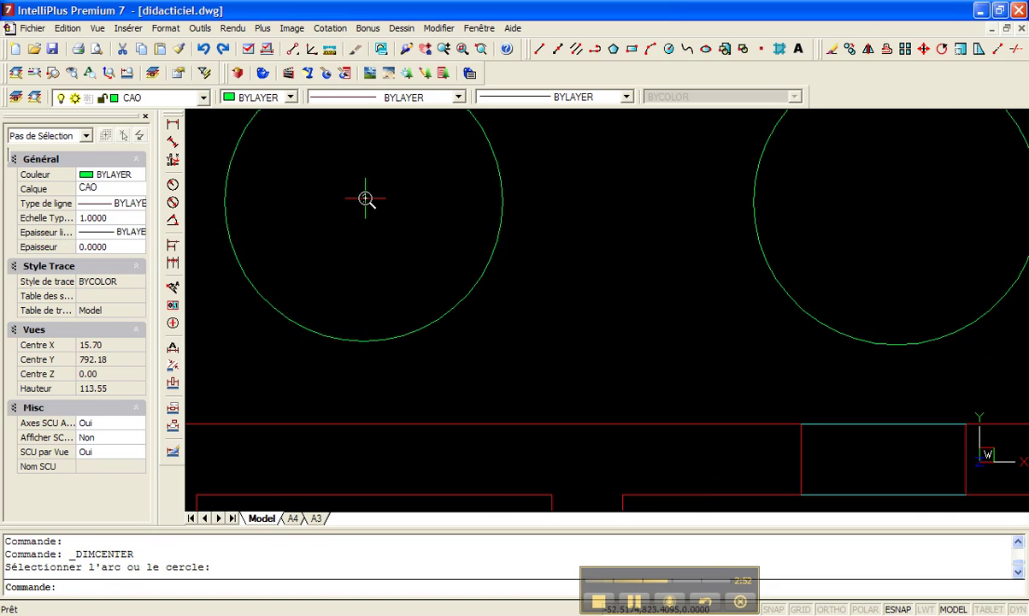
scroll(479, 192, "down", 3)
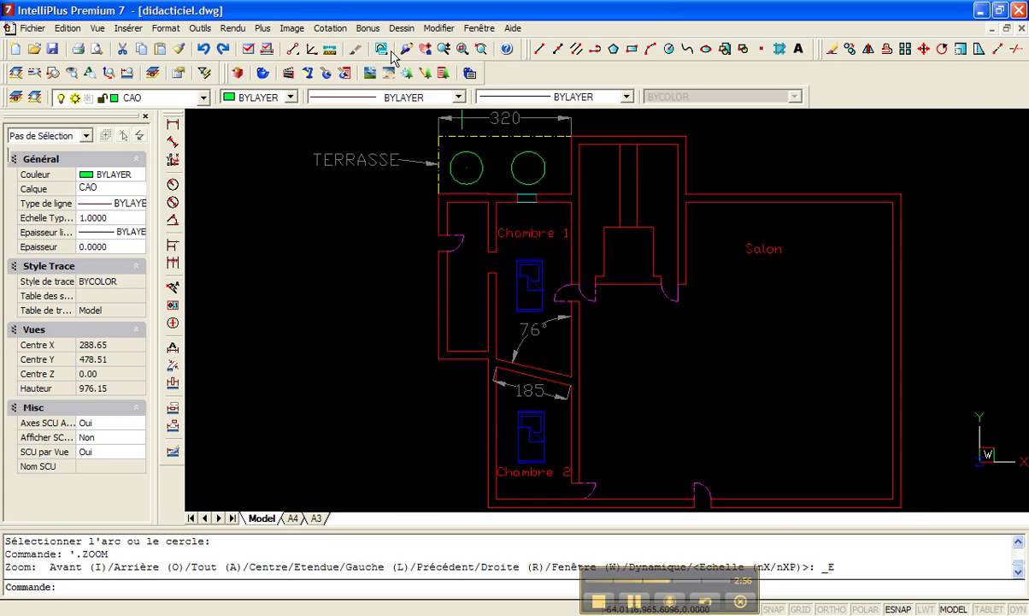
left_click(332, 29)
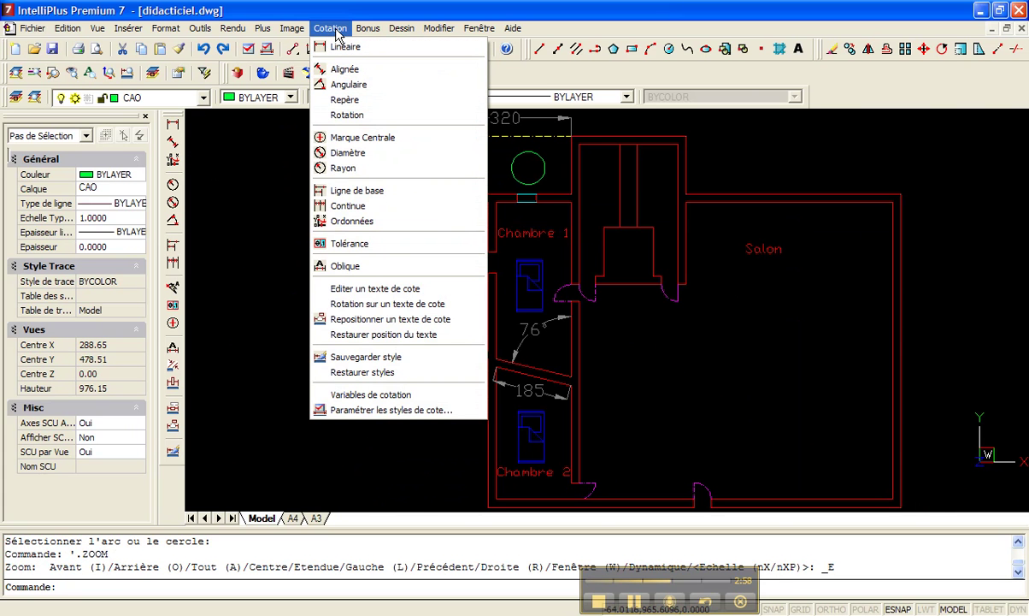
left_click(348, 154)
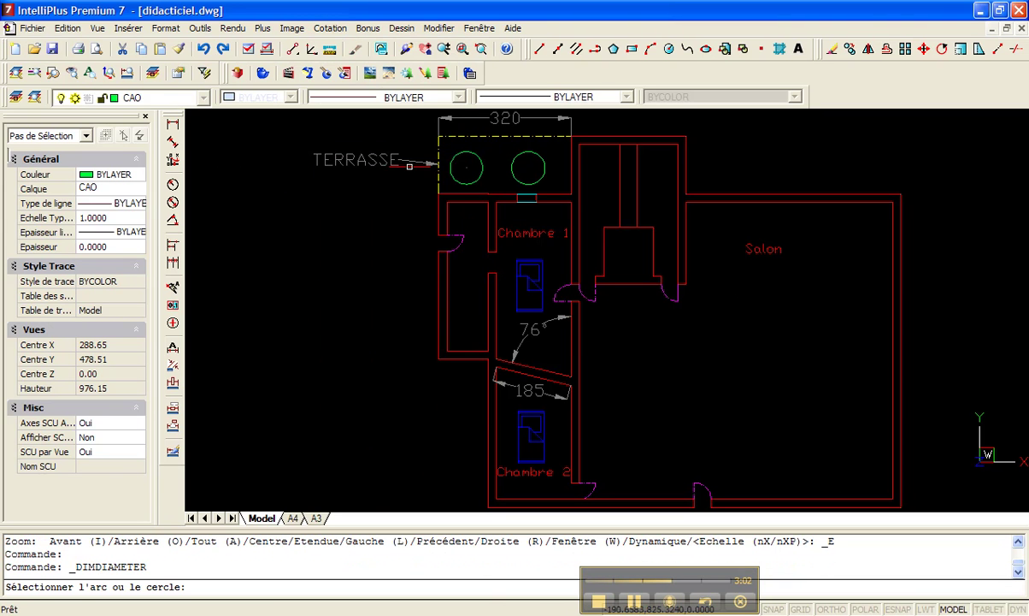
left_click(460, 181)
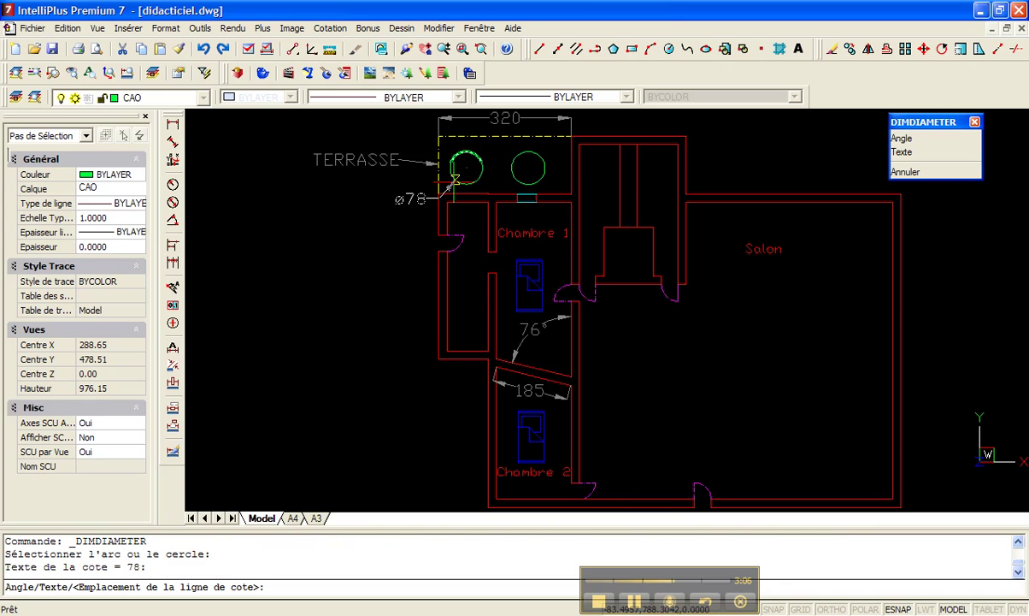
left_click(406, 194)
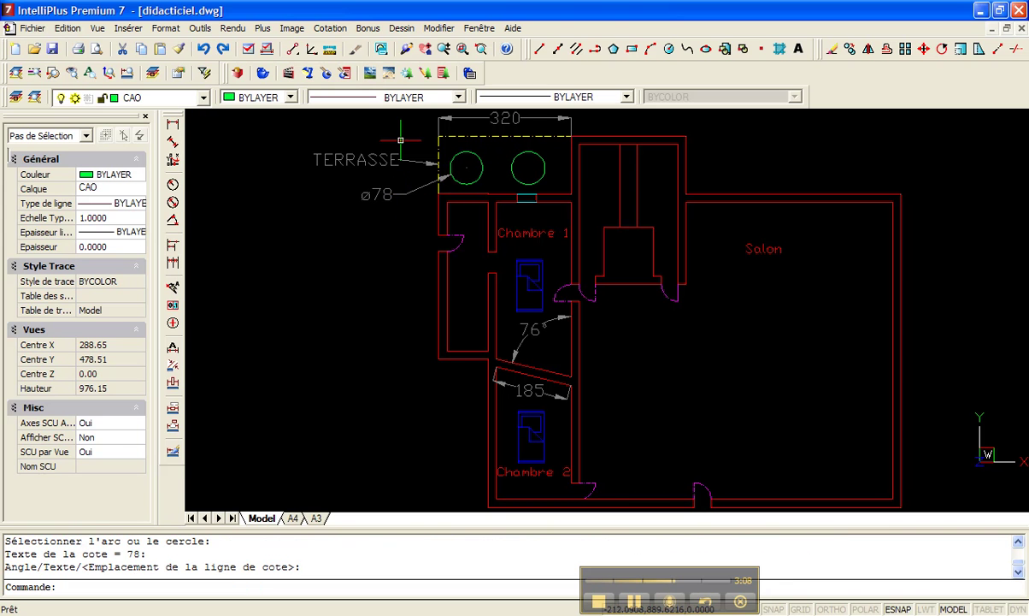
Add a radius dimension to the terrace's right circle, placing its text outside the plan, above the upper wall right of the terrace.
left_click(329, 28)
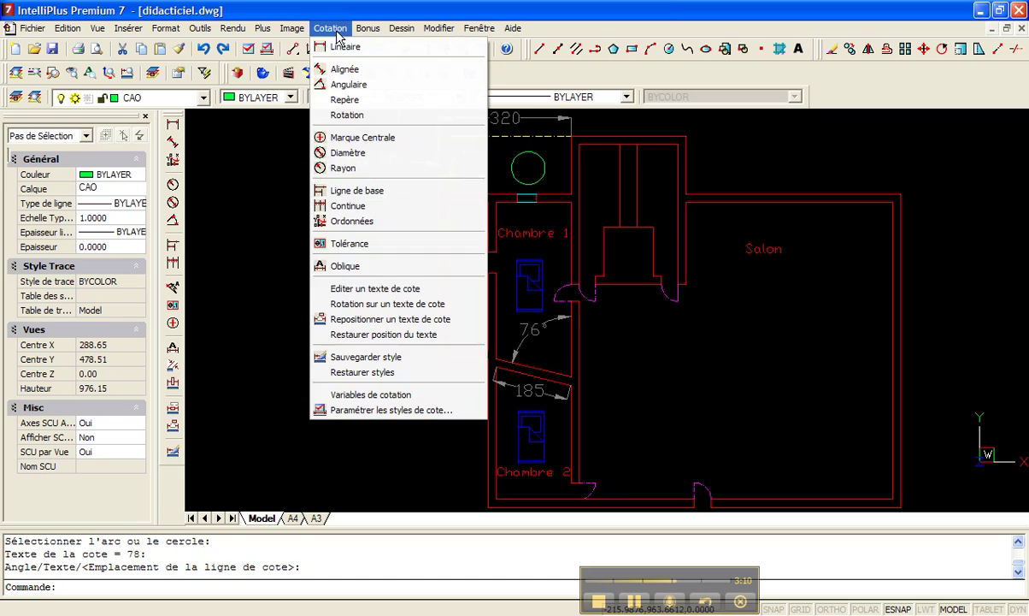
left_click(338, 169)
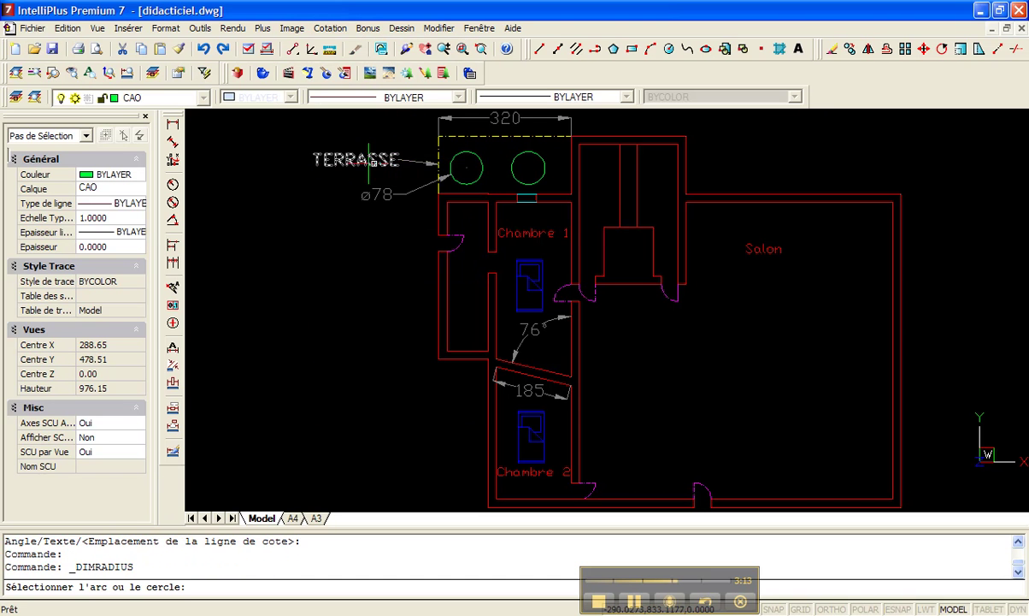
left_click(540, 155)
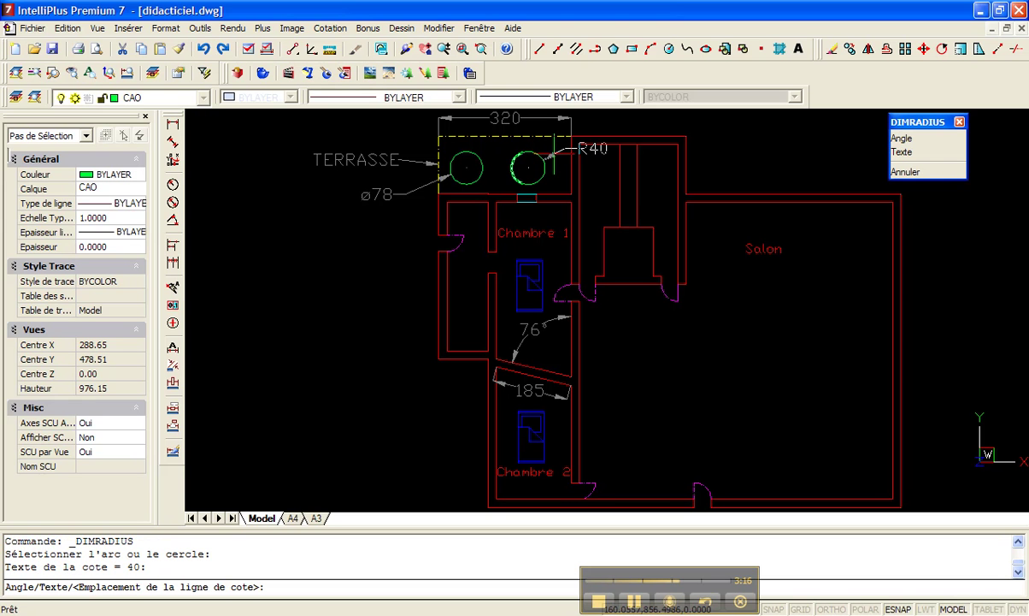
left_click(622, 120)
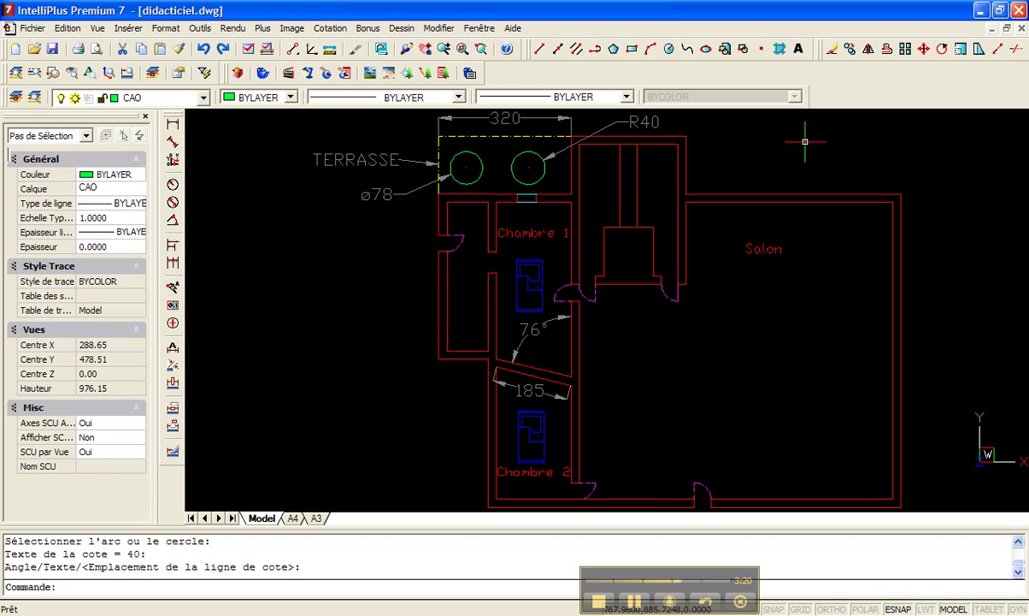
left_click(369, 29)
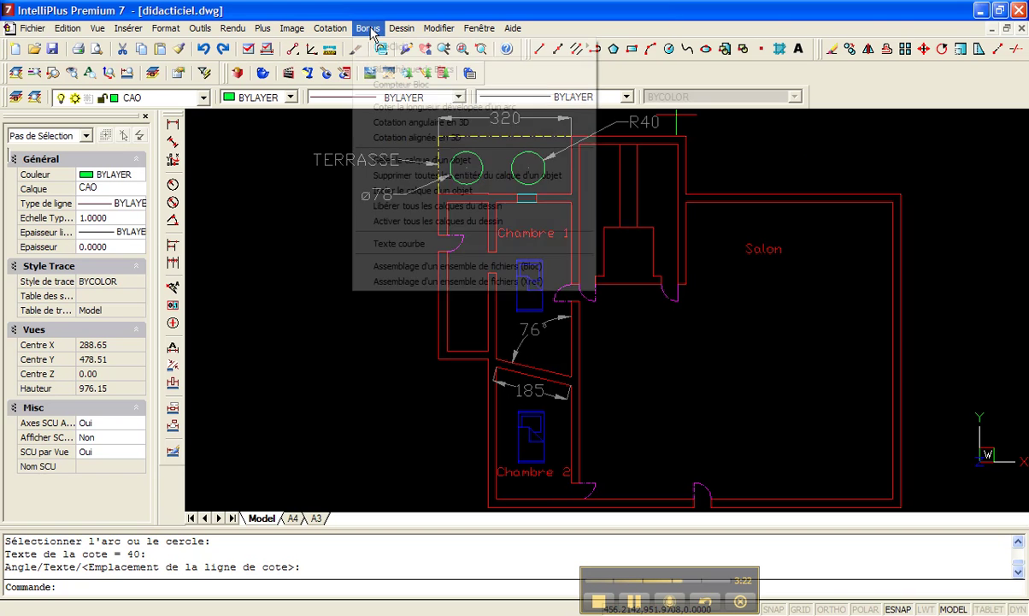
mouse_move(348, 34)
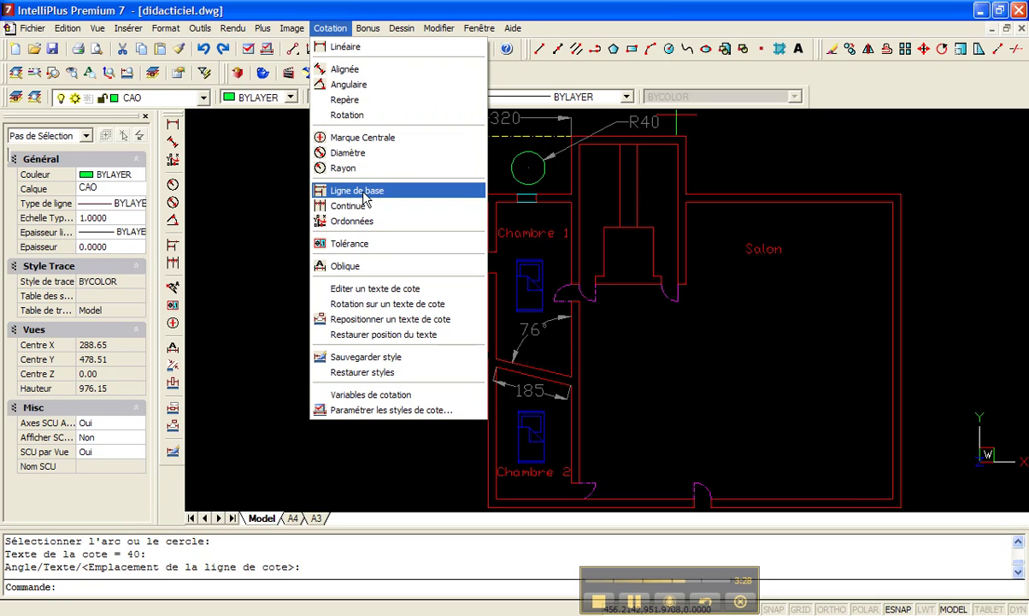
left_click(325, 13)
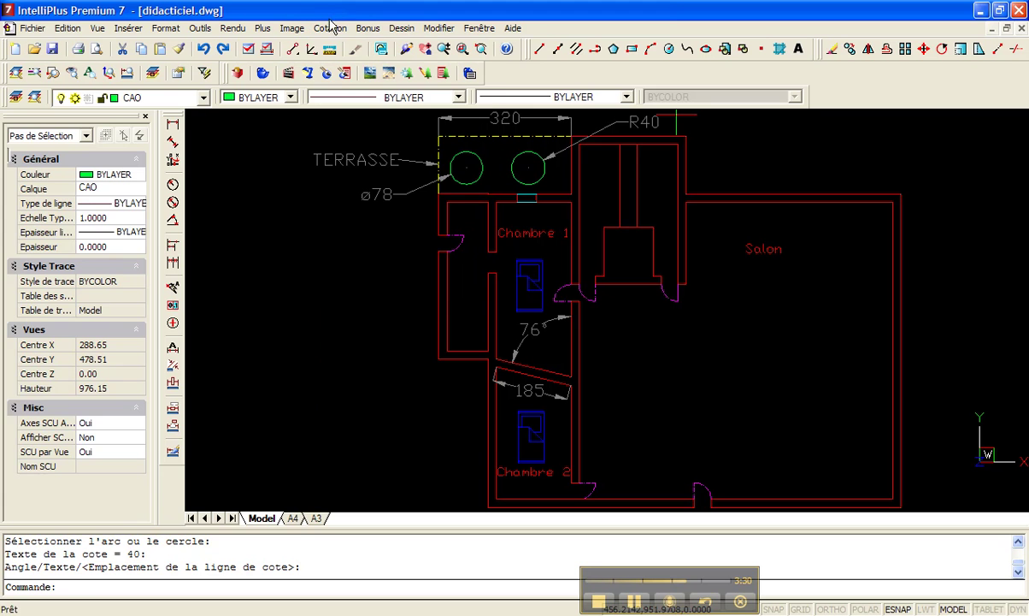
Delete the TERRASSE leader with its text and the left circle's diameter dimension.
left_click(402, 161)
left_click(352, 217)
key("Delete")
Add a vertical linear dimension along the terrace's left dashed edge, placing it just outside the plan.
left_click(330, 28)
left_click(344, 49)
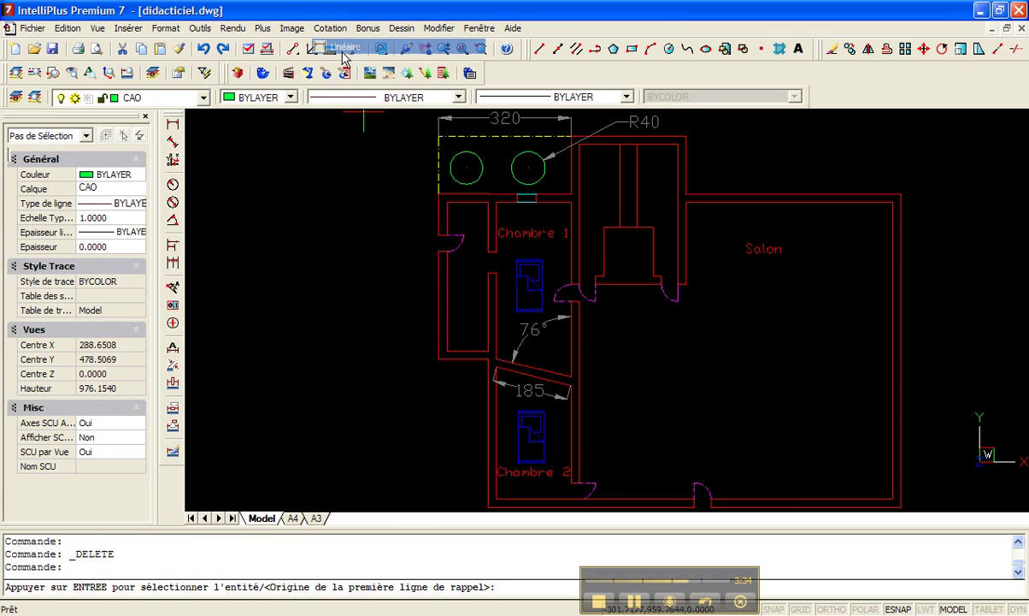
left_click(438, 136)
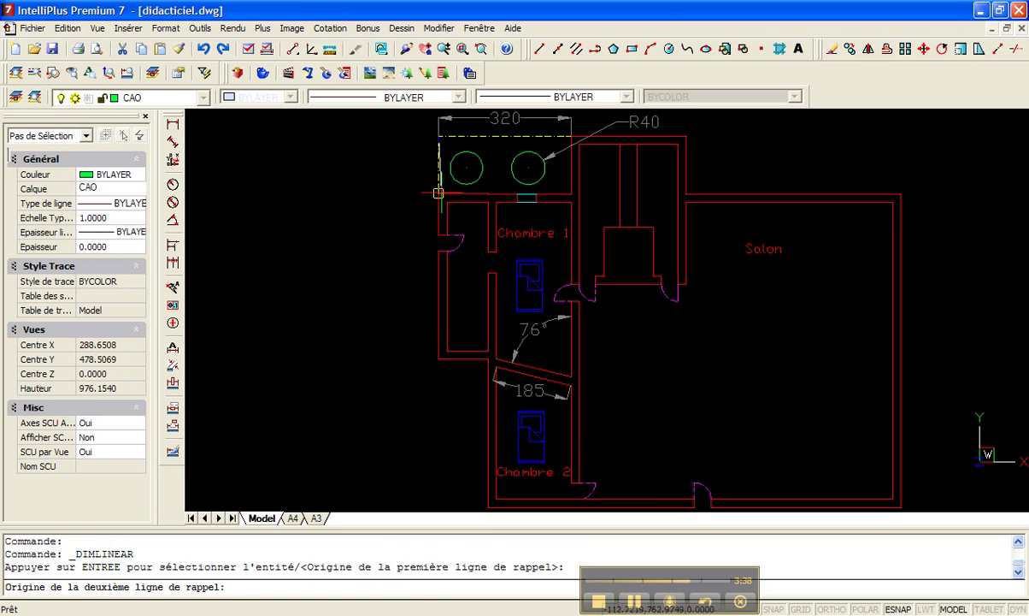
left_click(438, 193)
left_click(418, 164)
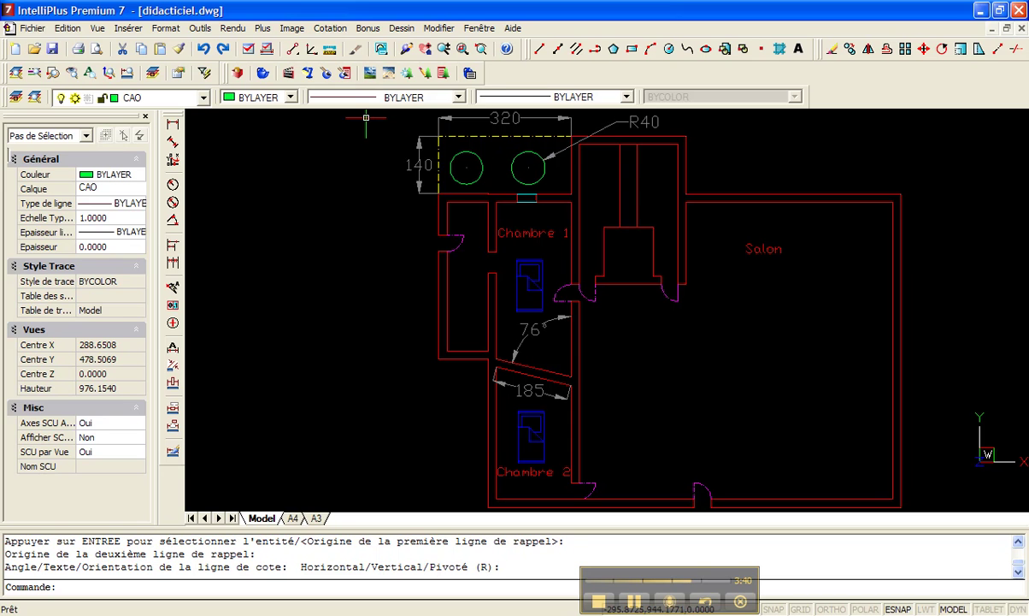
Add baseline dimensions from the terrace height dimension to the left door's upper jamb, the left wall's lower corner and the plan's bottom-left corner.
left_click(331, 29)
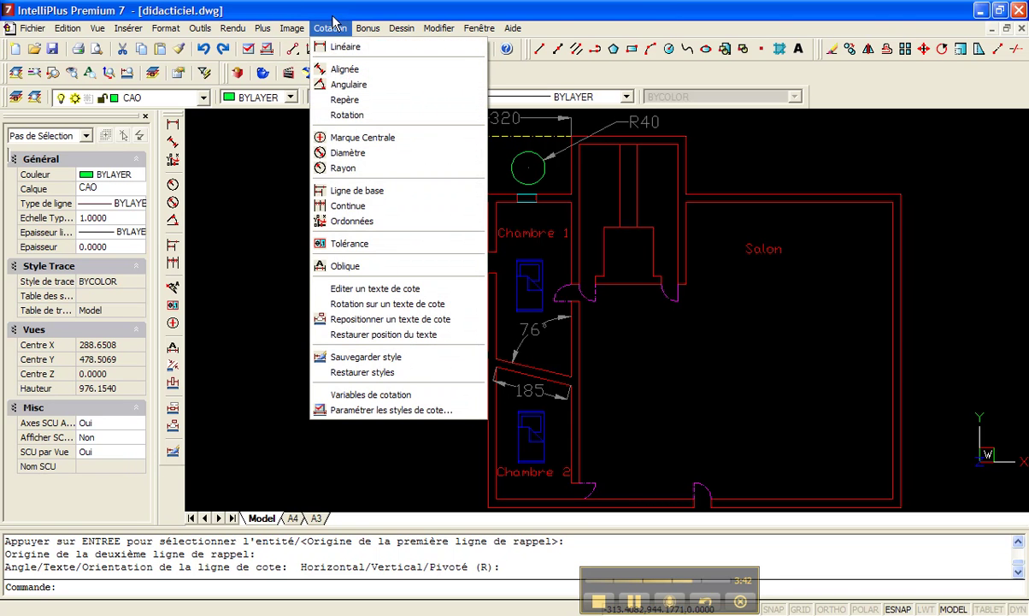
left_click(346, 192)
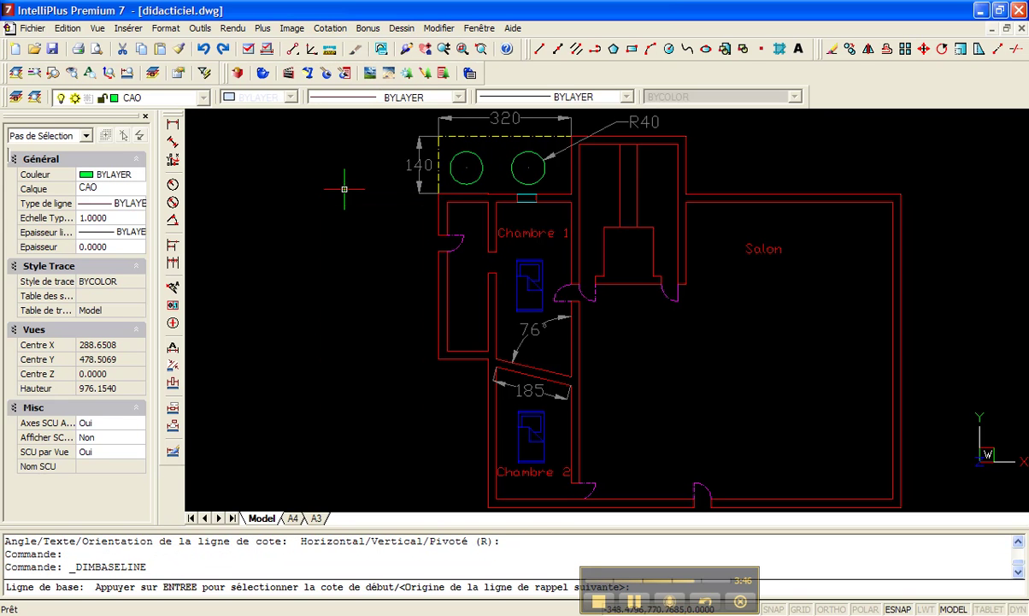
left_click(438, 235)
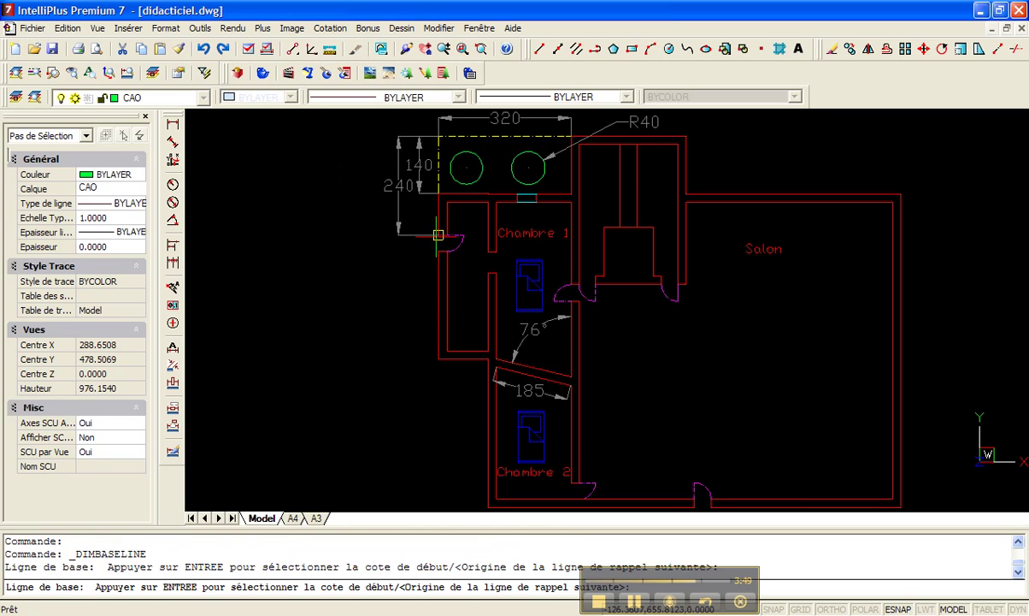
left_click(438, 358)
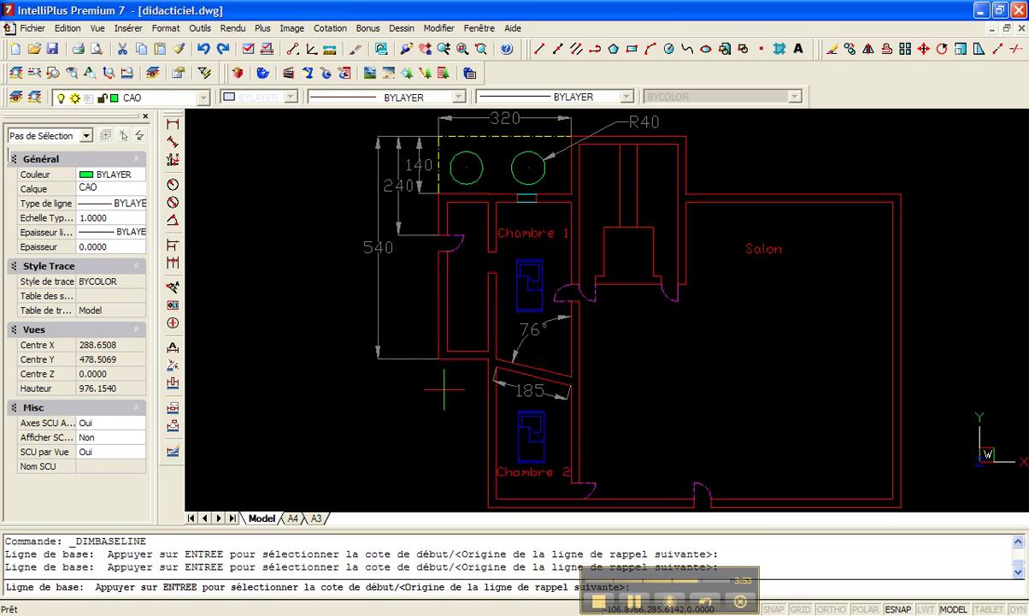
left_click(487, 505)
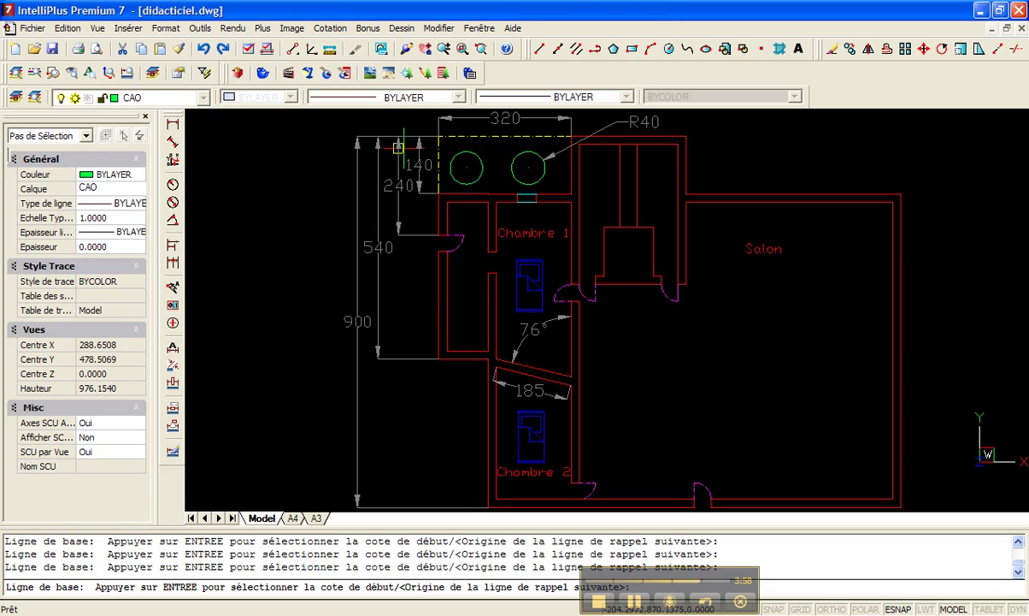
middle_click_drag(412, 411, 318, 406)
key("Return")
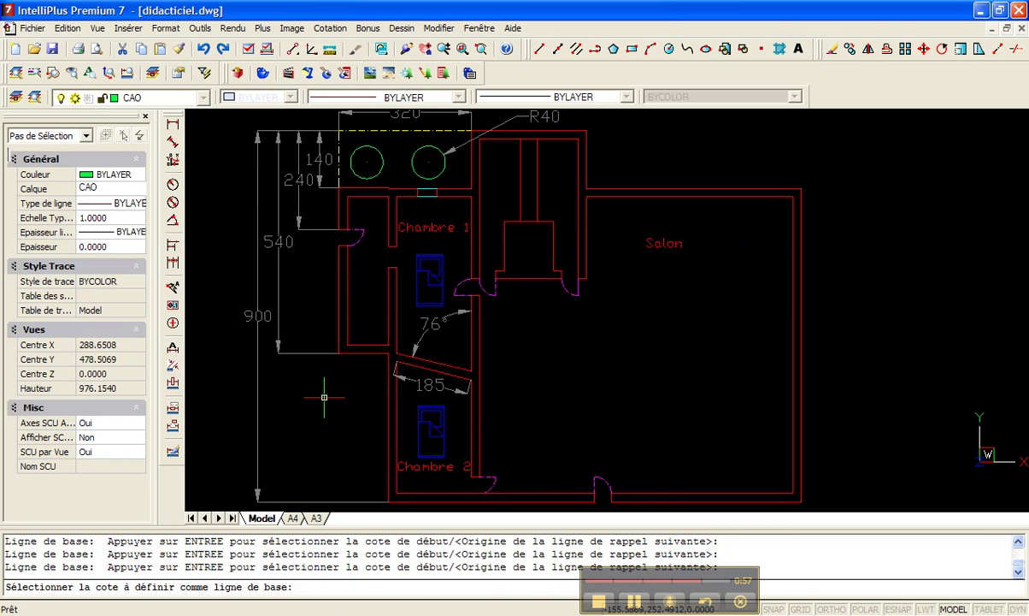
key("Return")
left_click(331, 28)
left_click(340, 9)
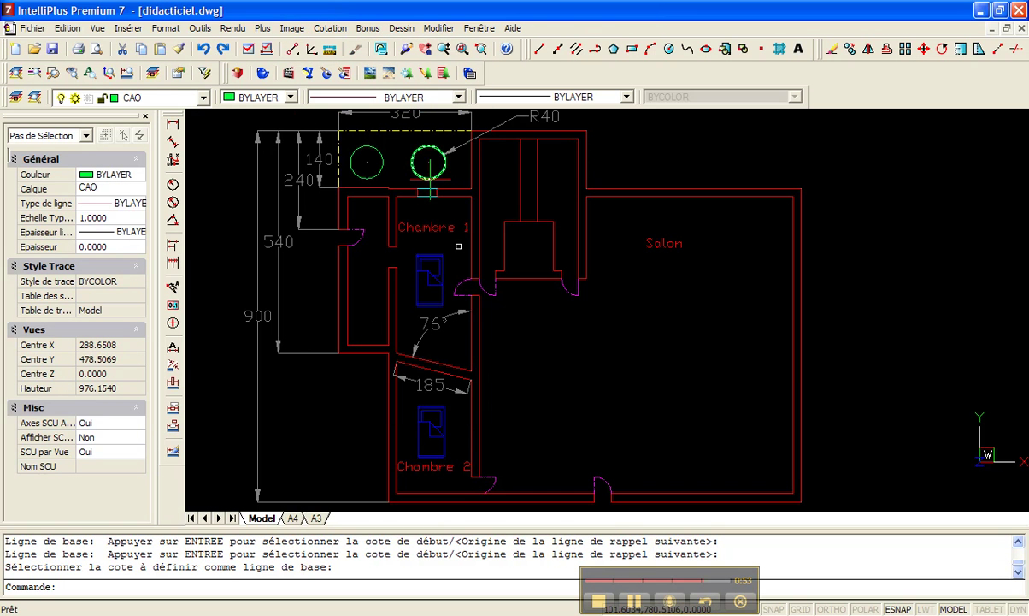